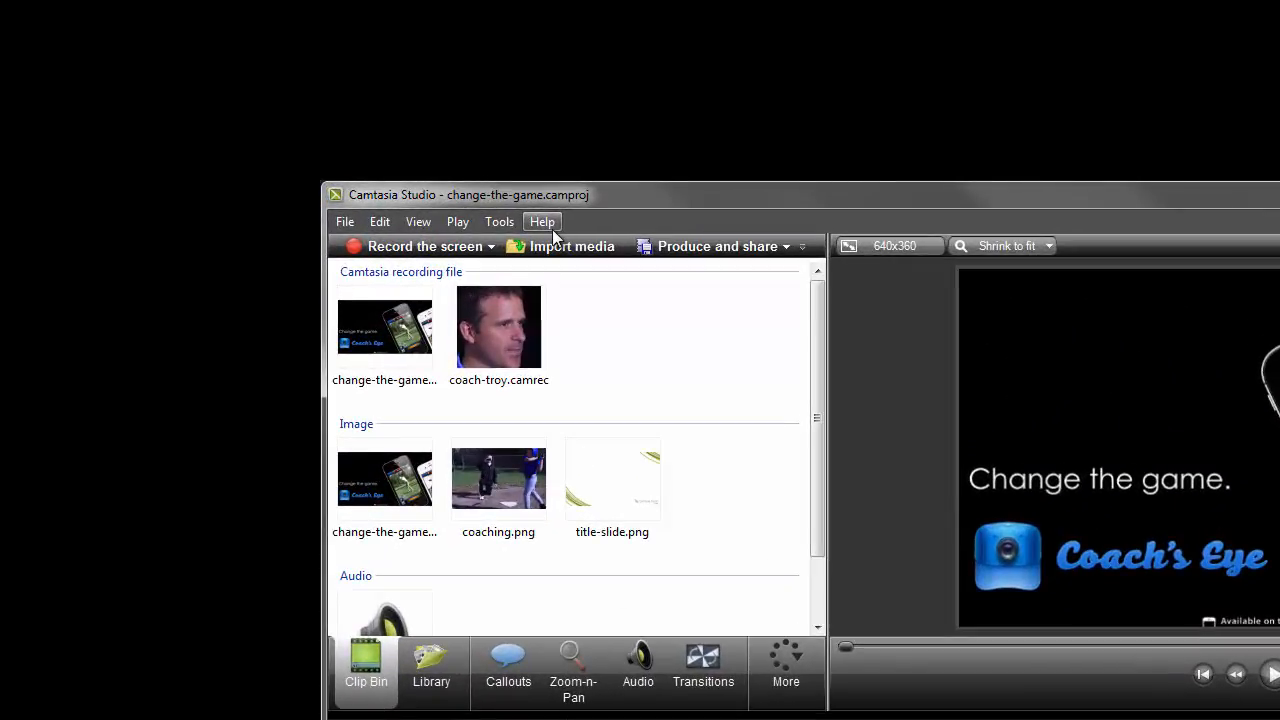
click(552, 231)
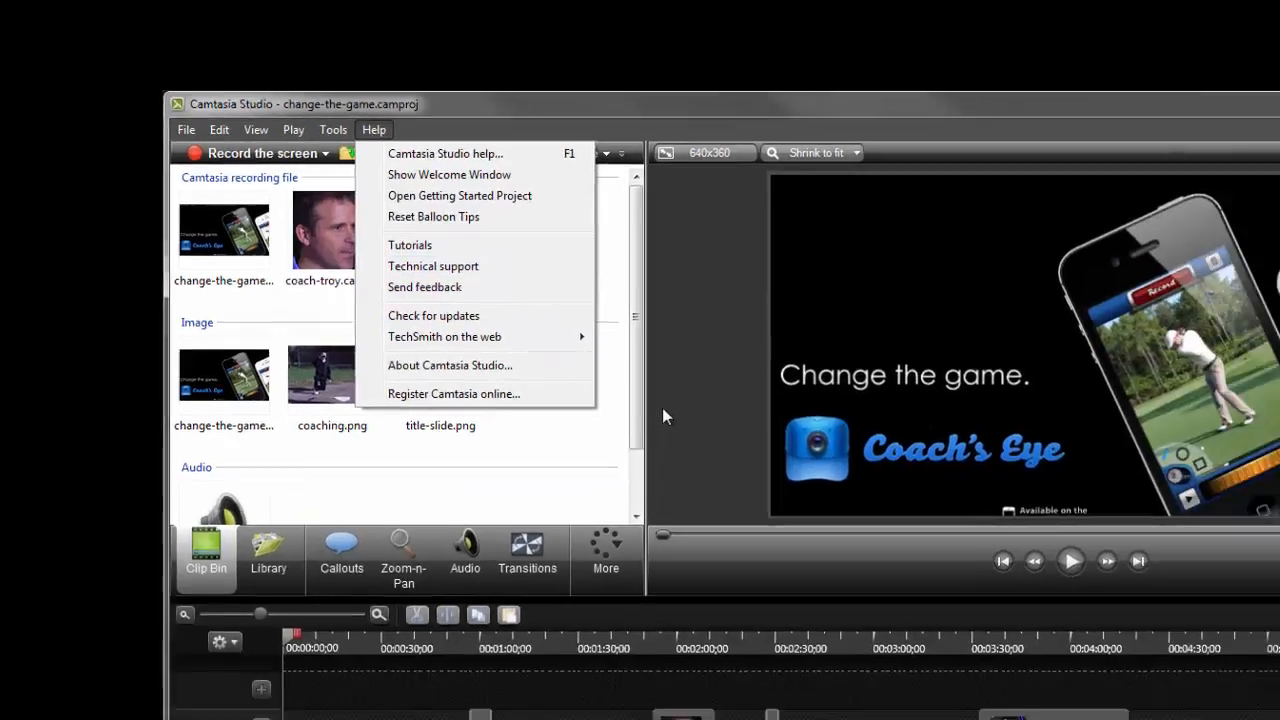
click(857, 528)
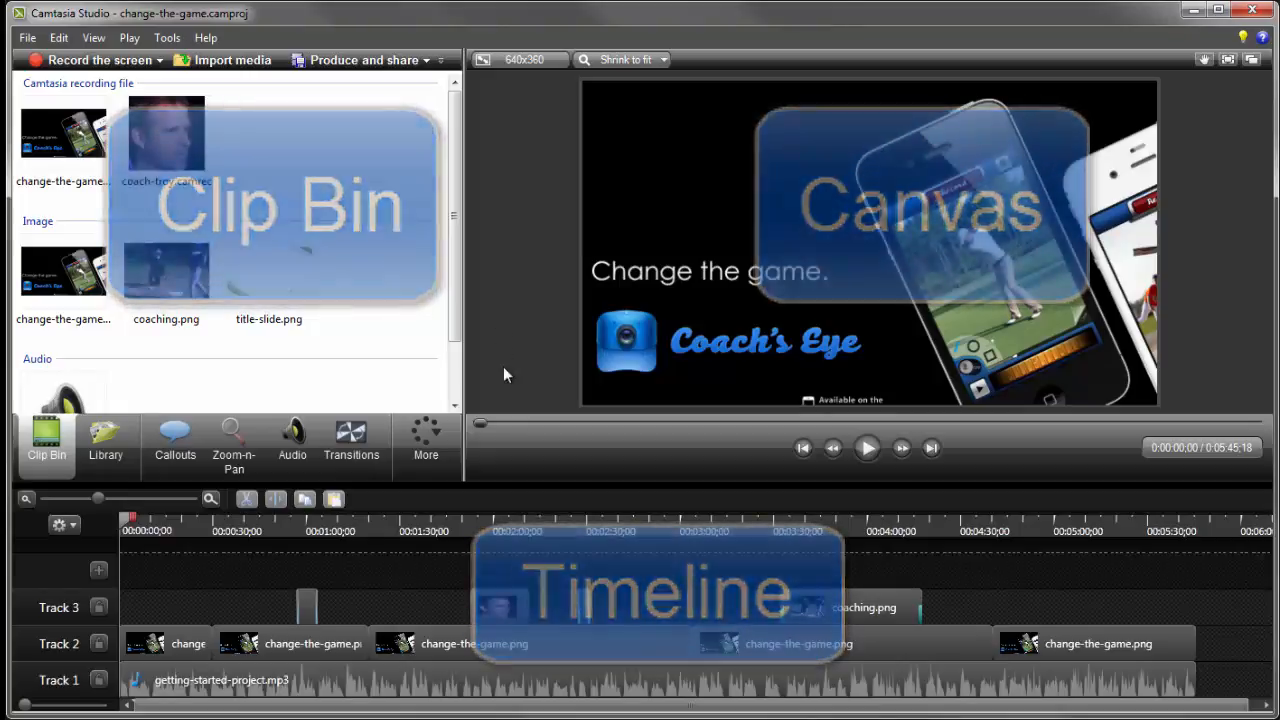
Step: At 0:02:04;04, shrink the coach video on the canvas and place it above the "Change the game." text
click(507, 524)
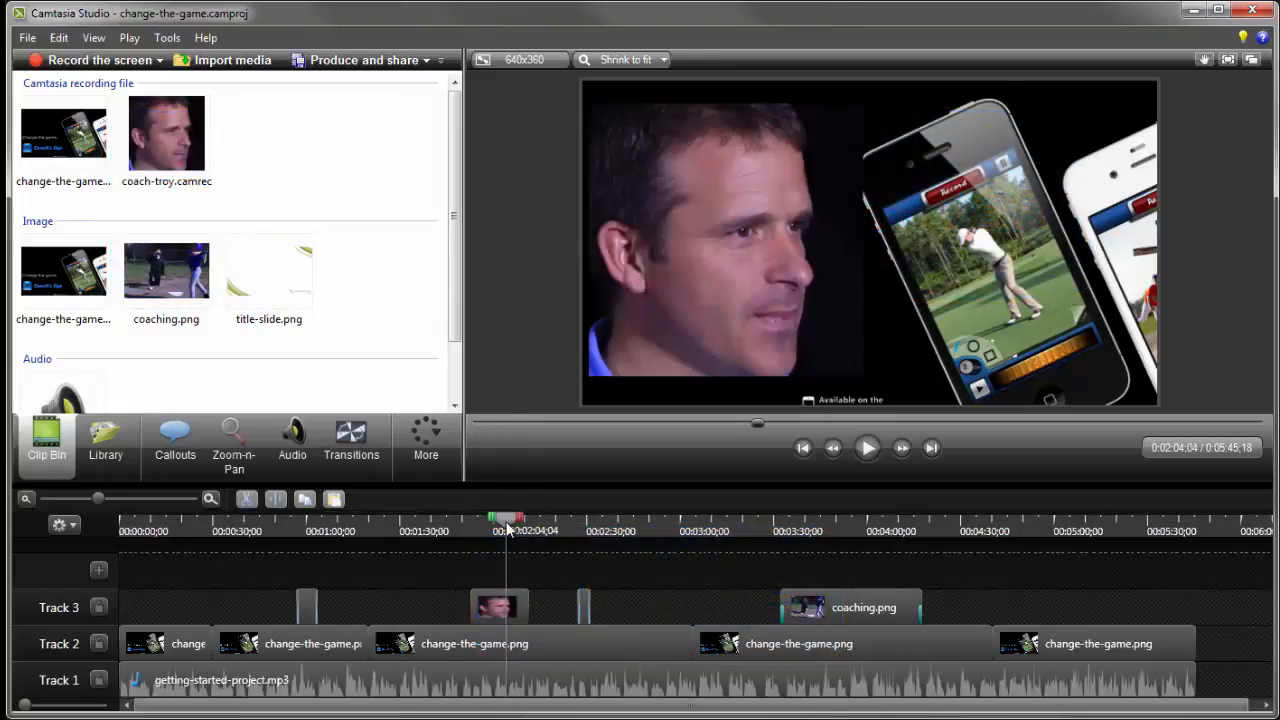
click(676, 336)
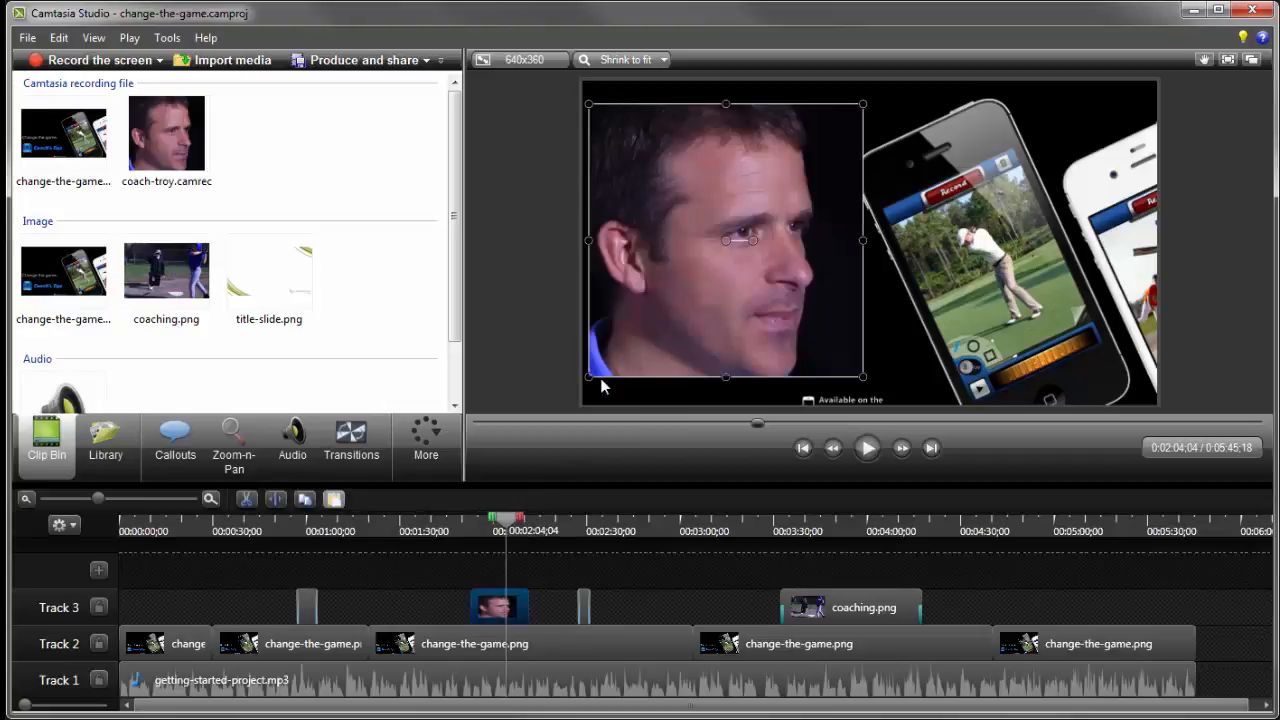
drag(585, 378, 709, 250)
drag(766, 206, 694, 205)
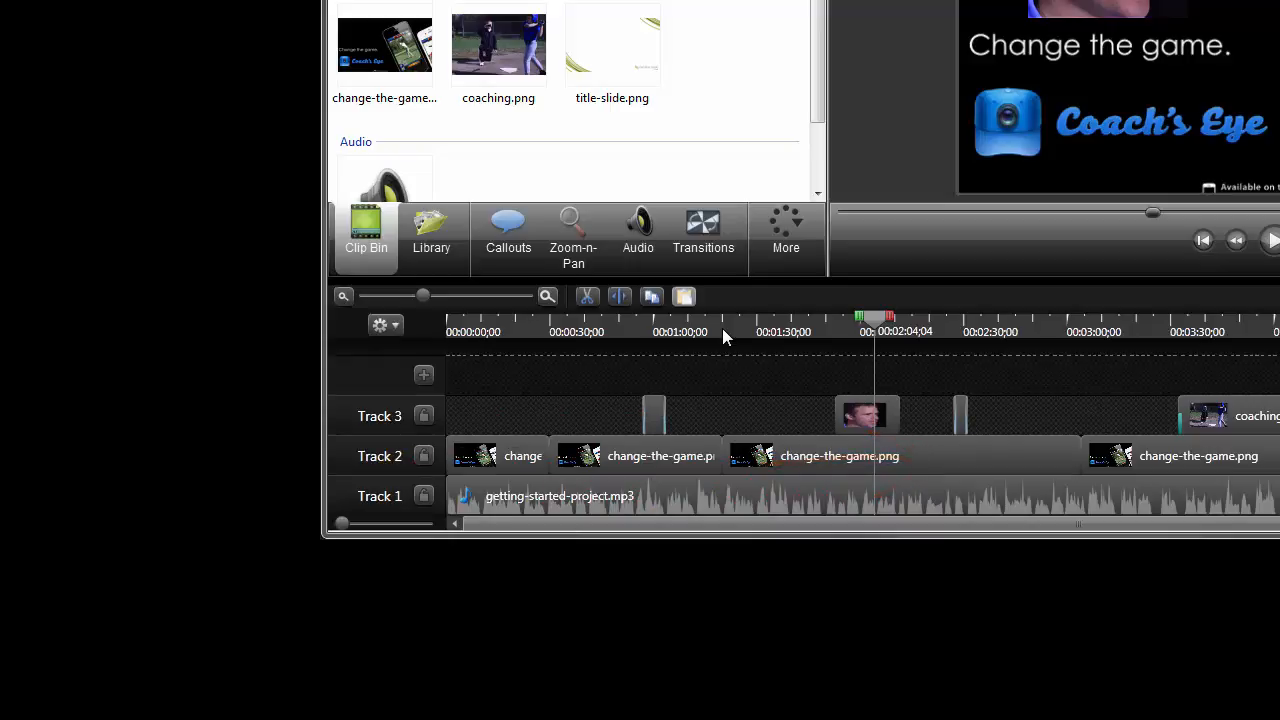
Step: With the playhead at 0:01:01;06, move the second change-the-game.png clip above Track 3 onto a new track and back to Track 2
click(658, 331)
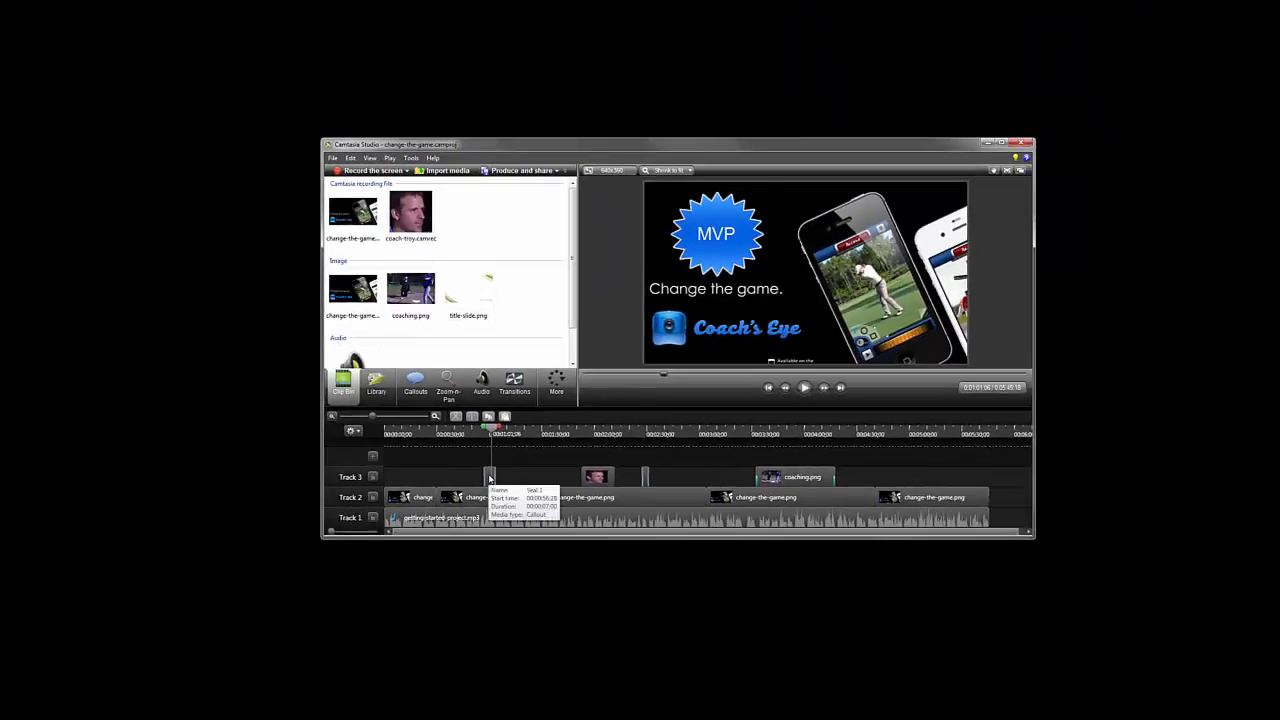
click(662, 421)
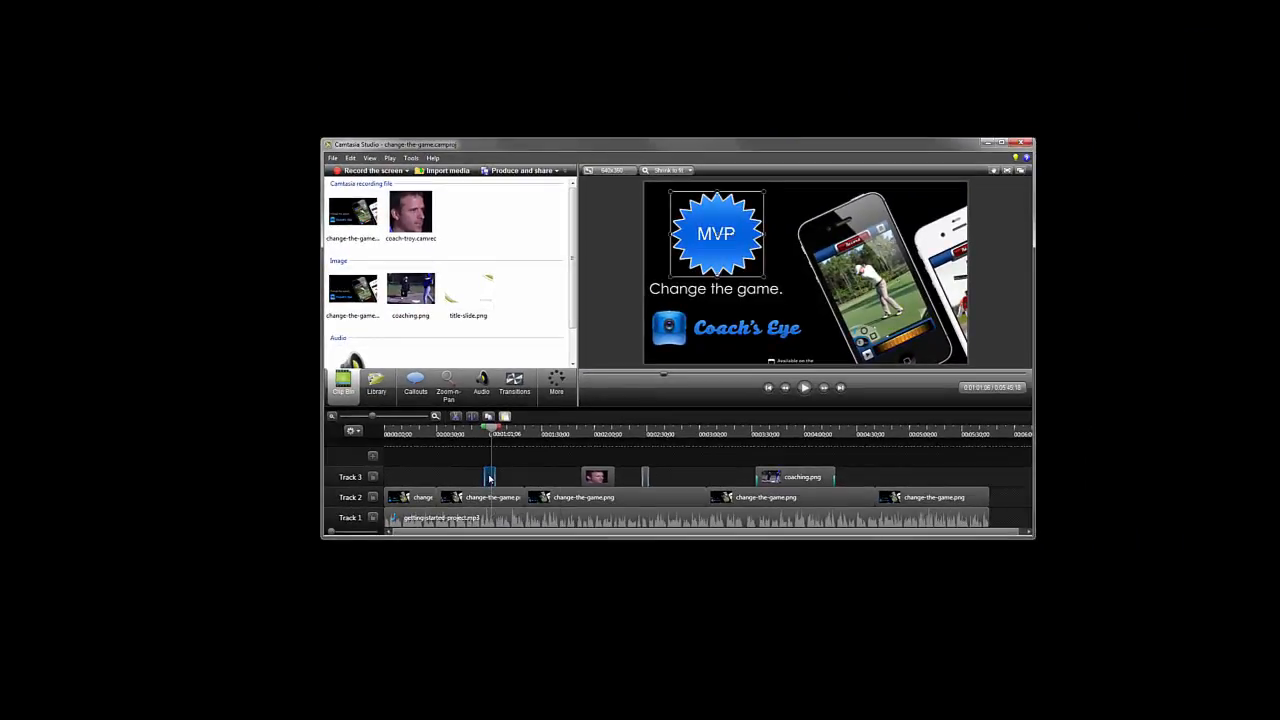
click(481, 494)
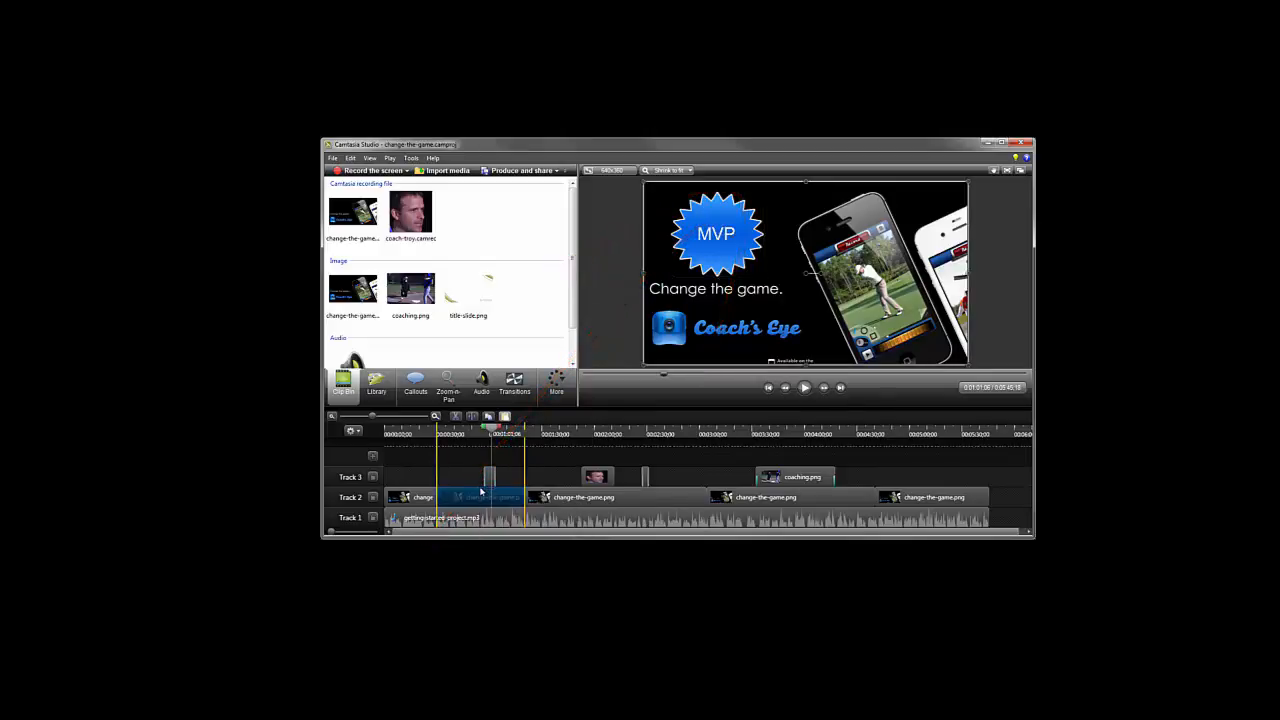
drag(481, 494, 484, 458)
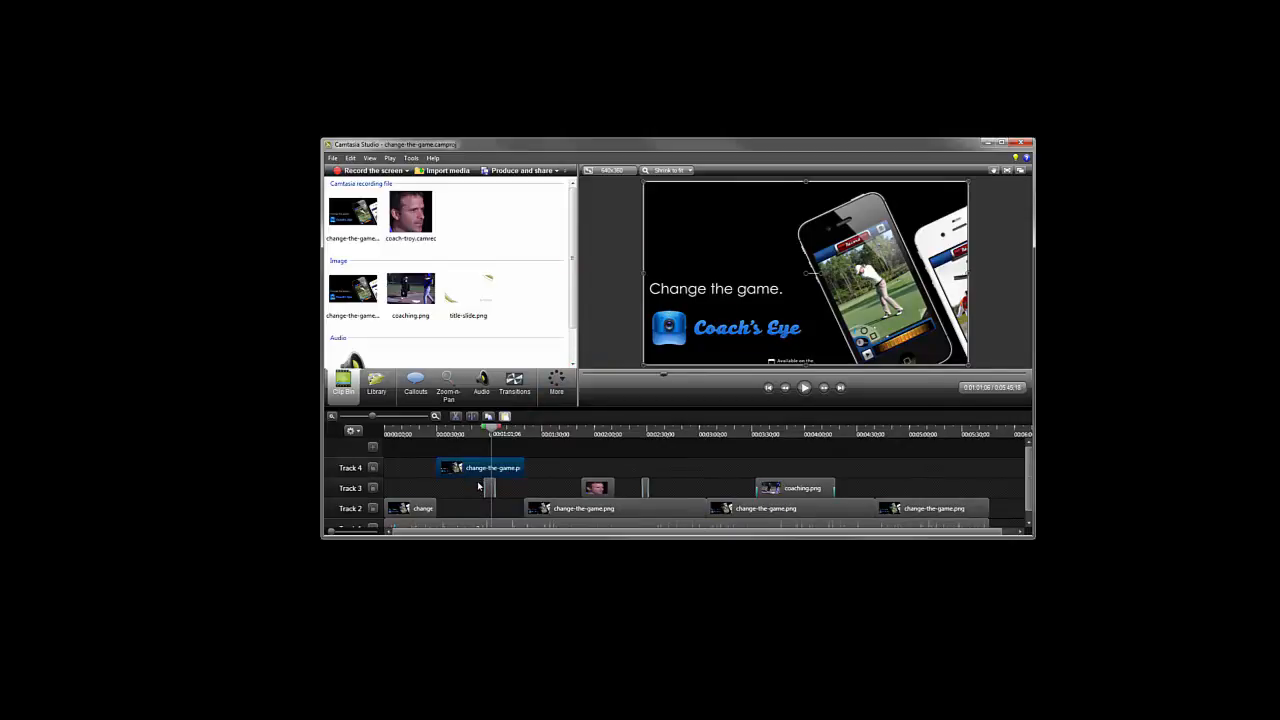
drag(481, 468, 478, 510)
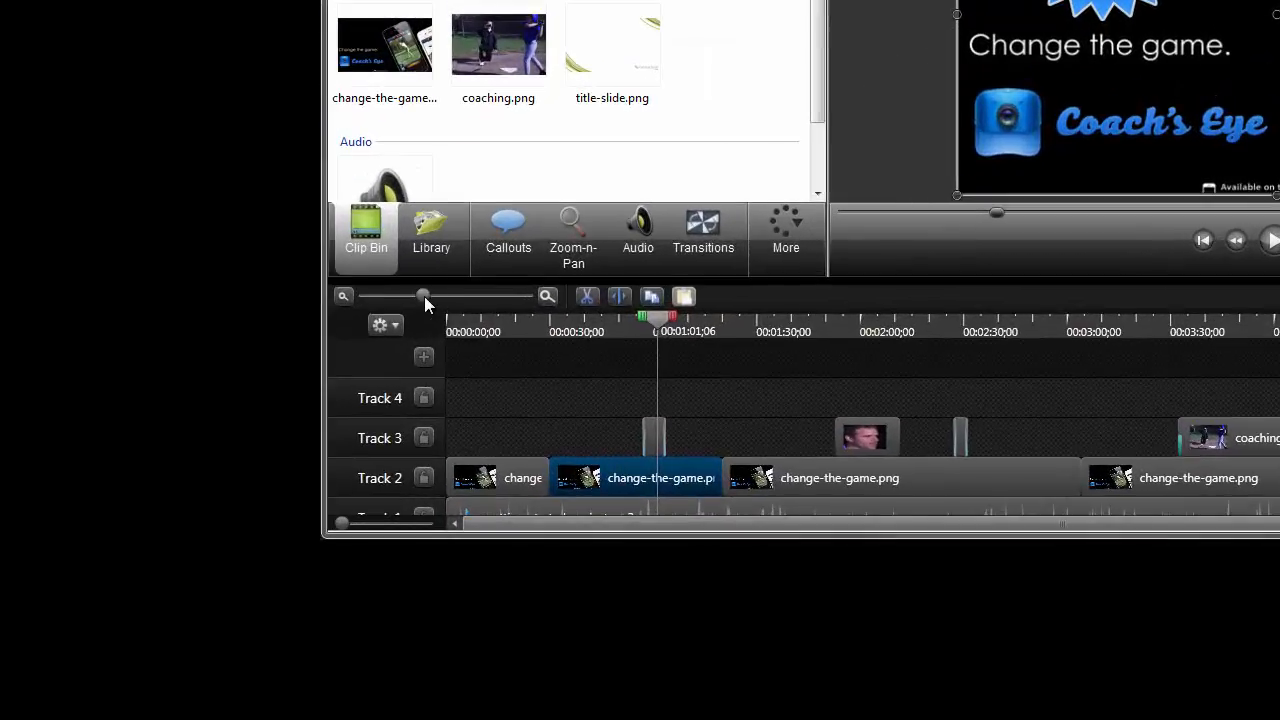
Step: Add coaching.png to a new track above Track 4 and stretch it to span about 1:15 to 1:45
mouse_move(424, 296)
mouse_down()
mouse_move(446, 299)
mouse_move(425, 294)
mouse_up()
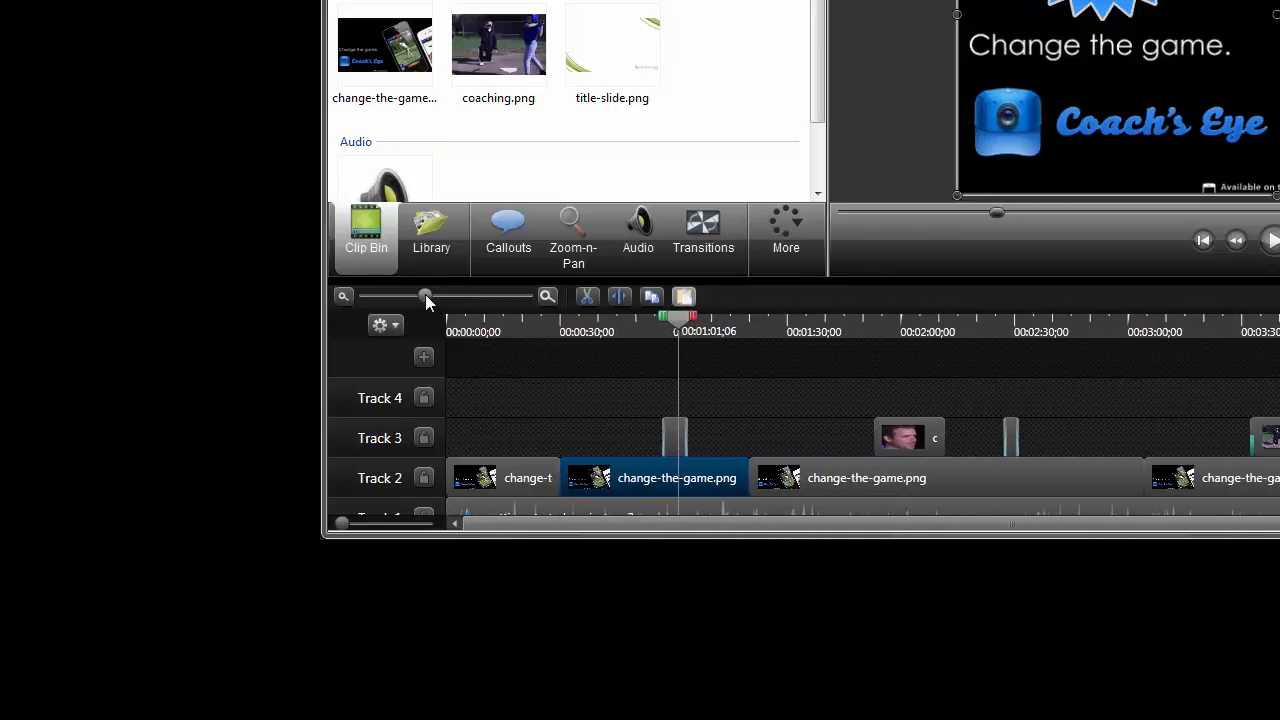
click(490, 431)
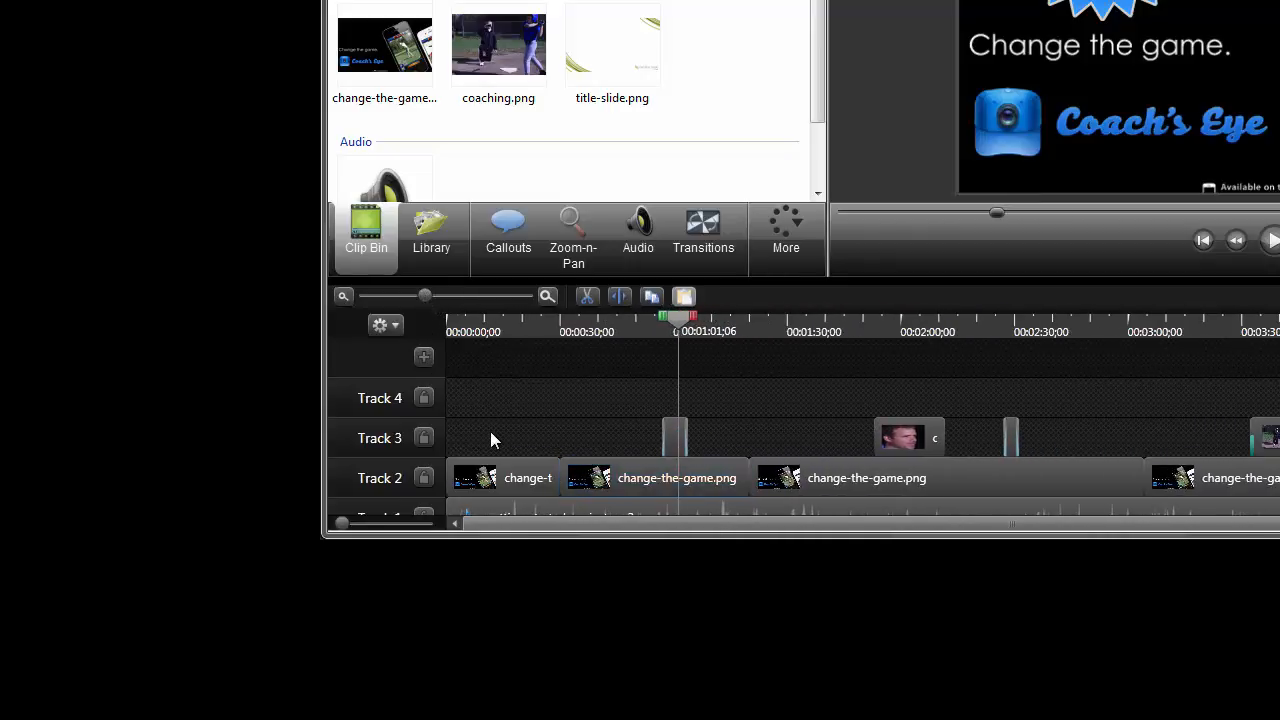
scroll(491, 432, down, 1)
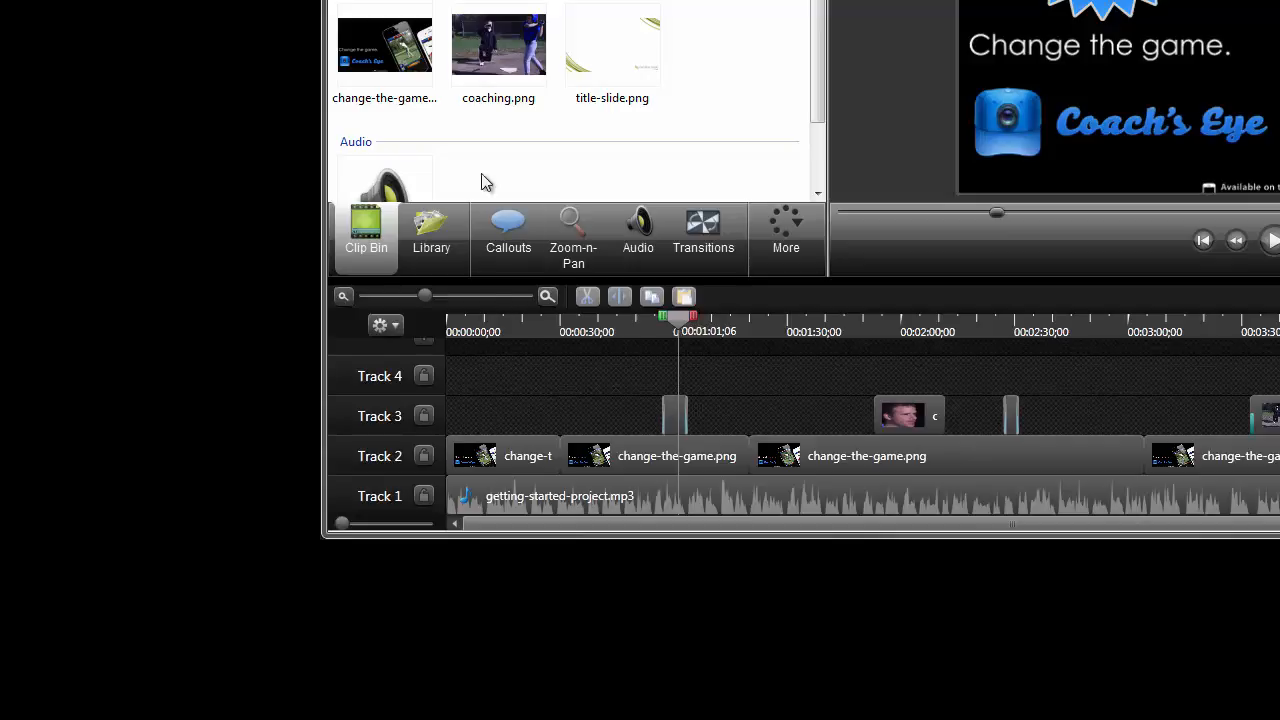
drag(498, 60, 736, 348)
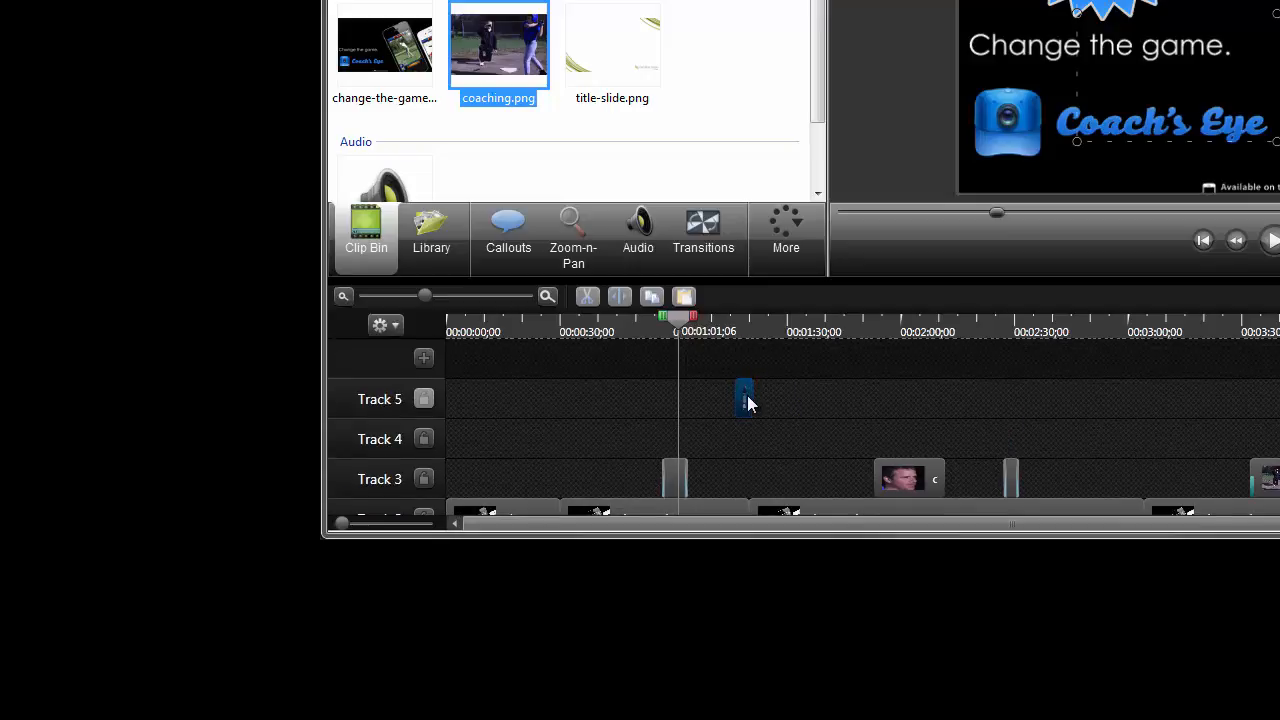
mouse_move(749, 400)
mouse_down()
mouse_move(811, 409)
mouse_move(731, 398)
mouse_up()
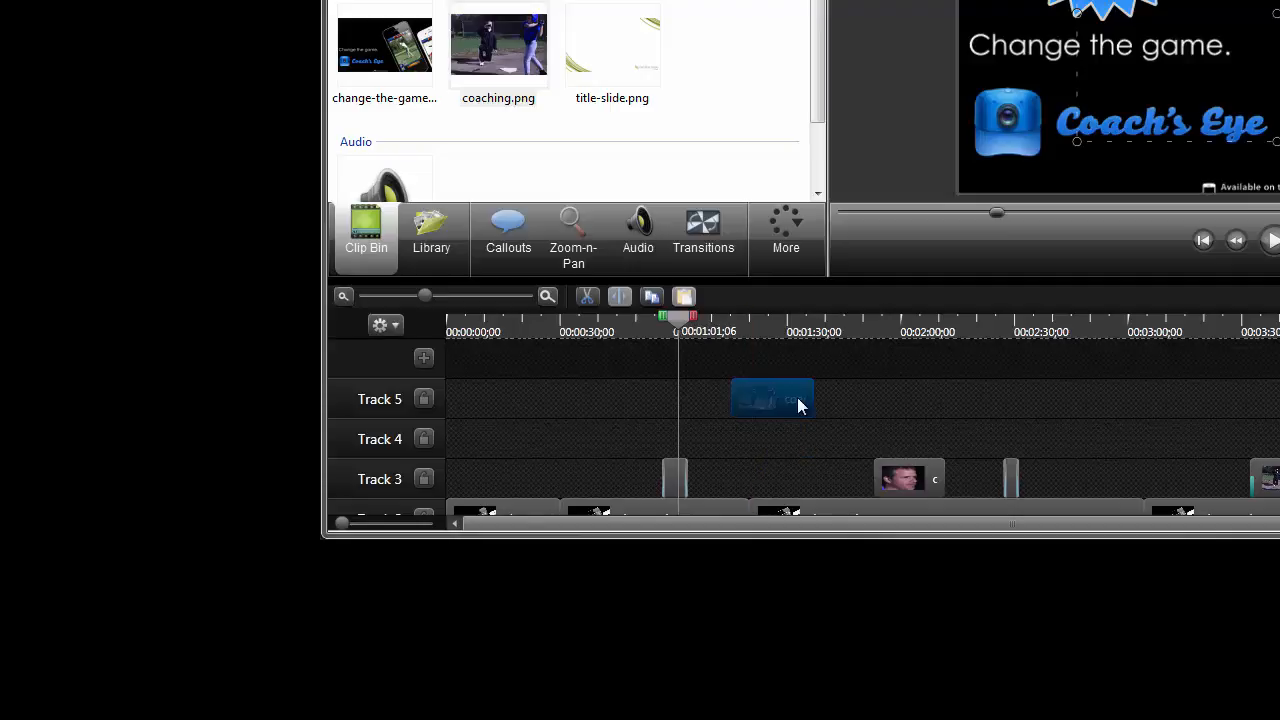
drag(814, 397, 846, 398)
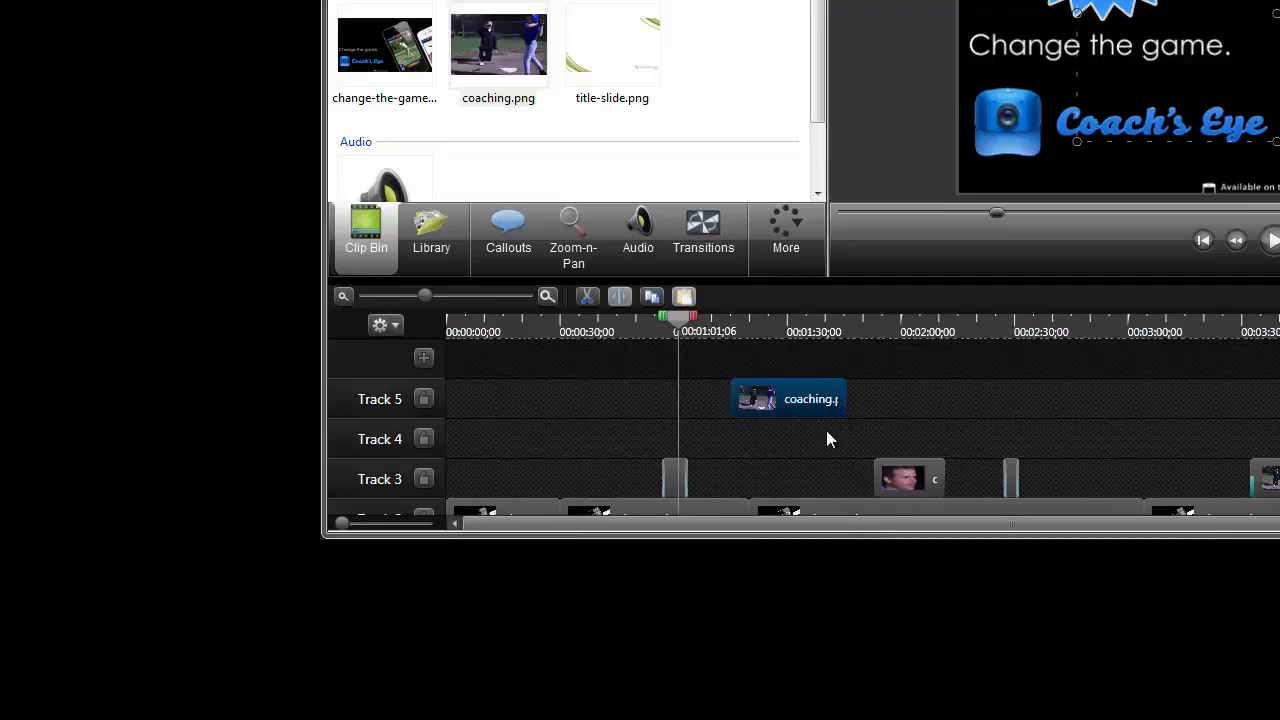
Step: Play a short stretch of the project from 0:01:01;06 and pause it
click(819, 440)
scroll(719, 451, down, 3)
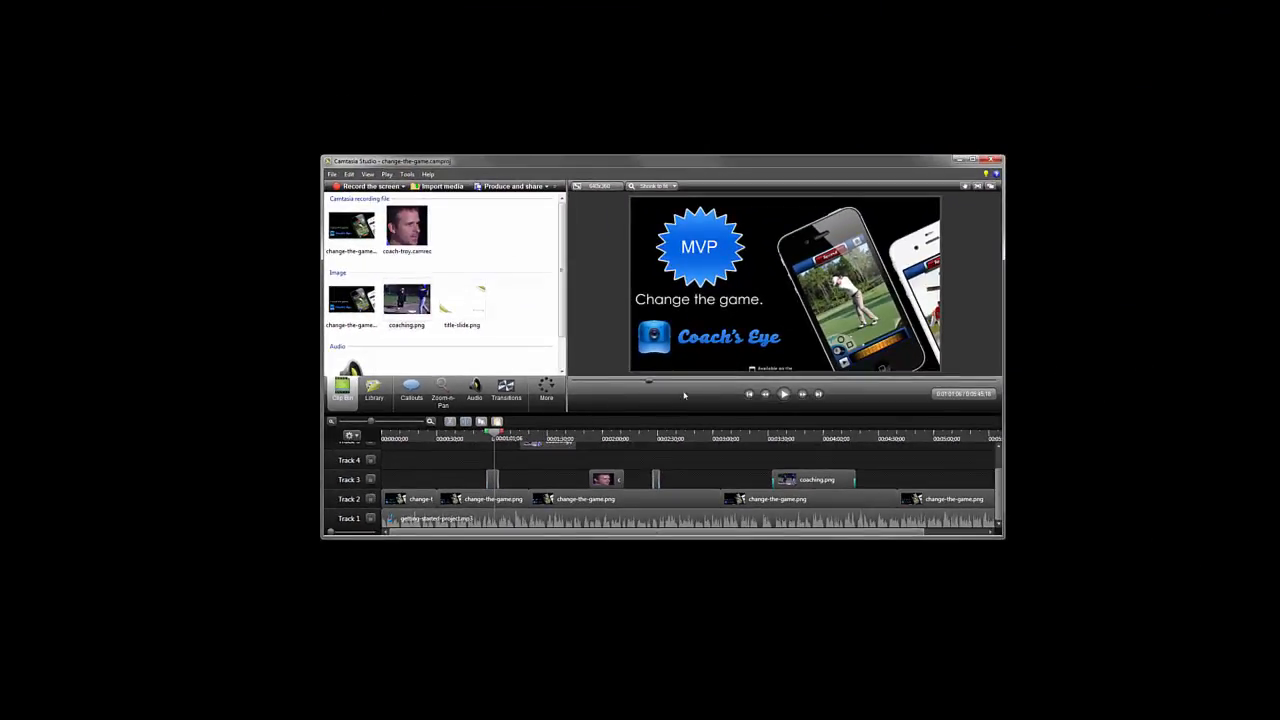
click(784, 394)
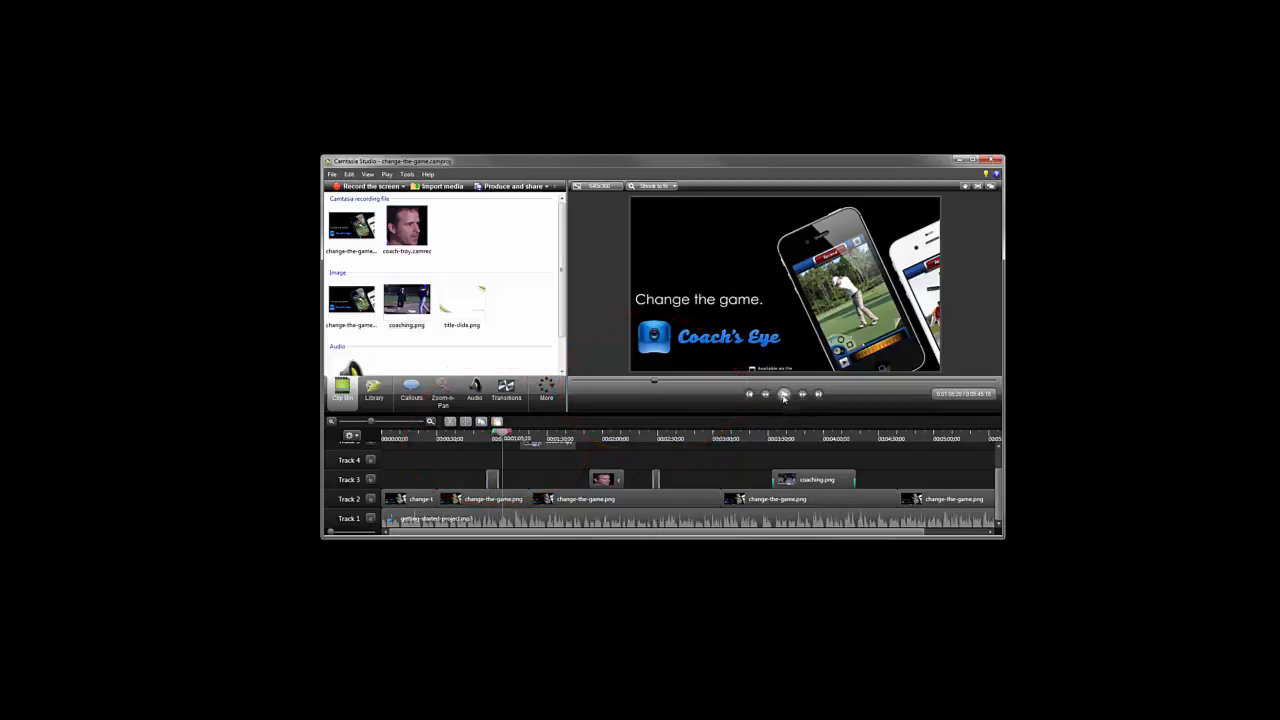
click(784, 394)
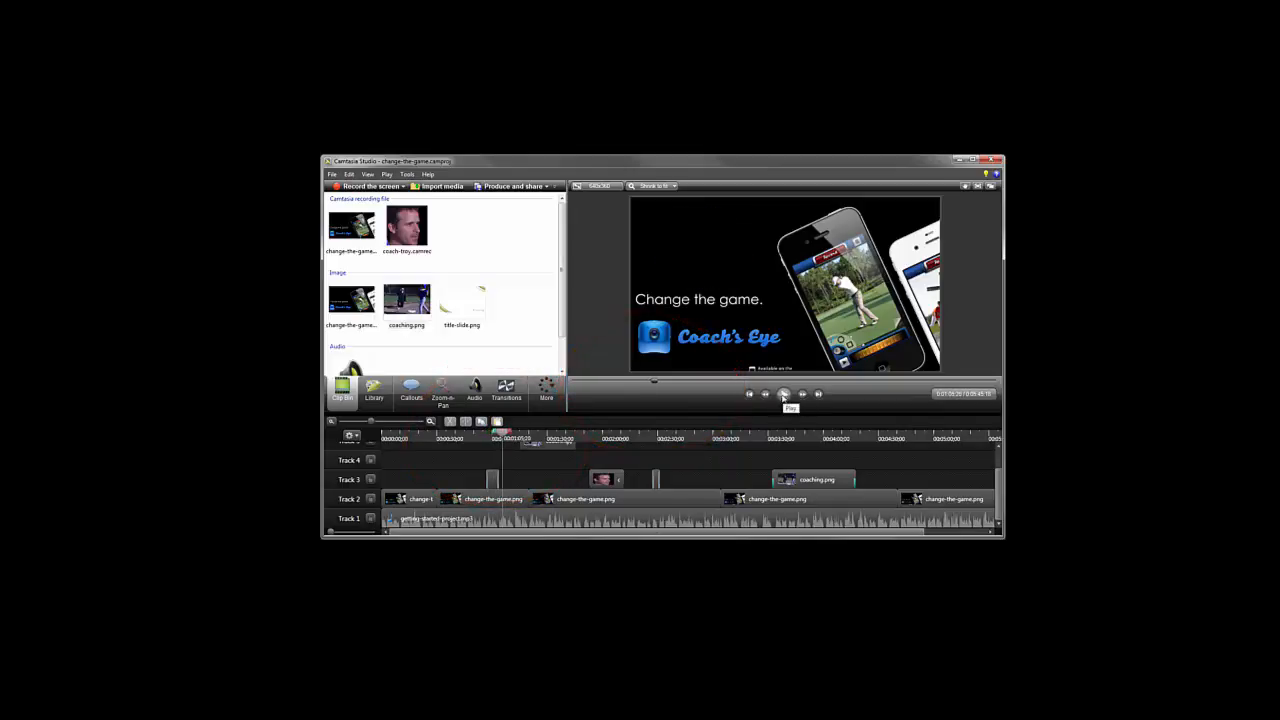
Step: Select the timeline range from 0:01:31;11 to about 2:00, lock Track 2, and cut the range from the unlocked tracks
click(588, 438)
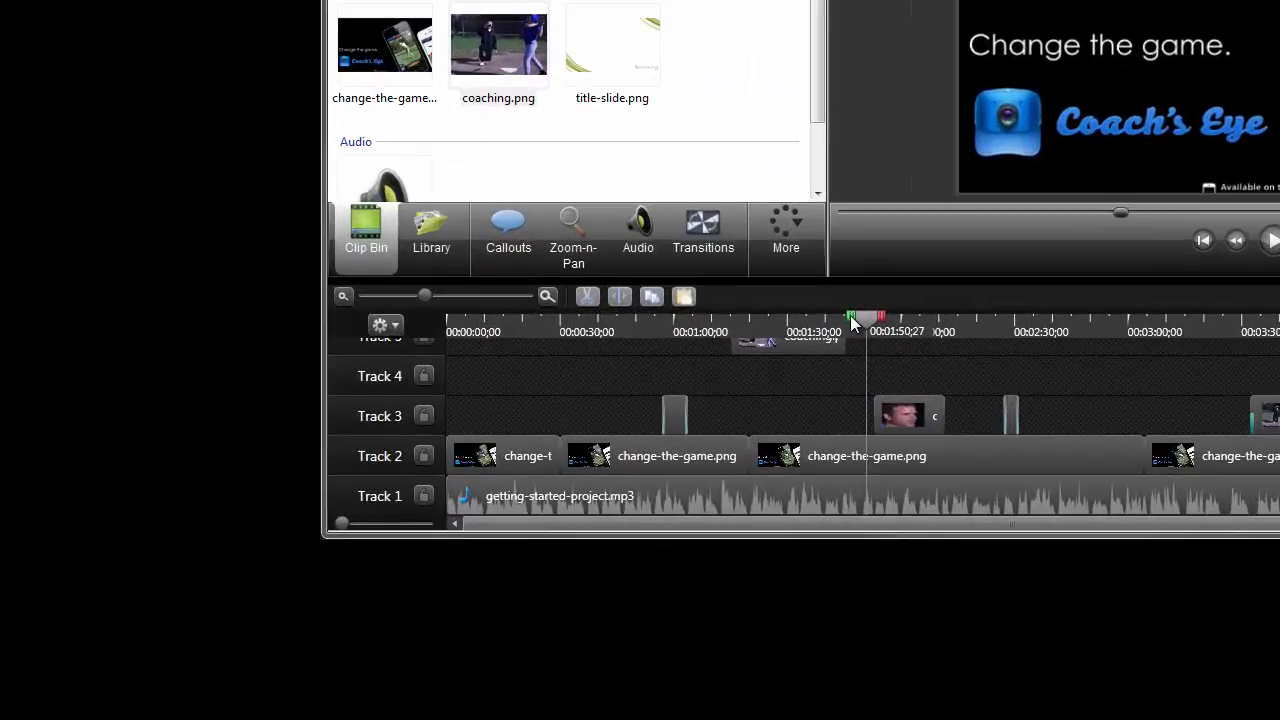
drag(851, 318, 792, 318)
drag(876, 319, 906, 322)
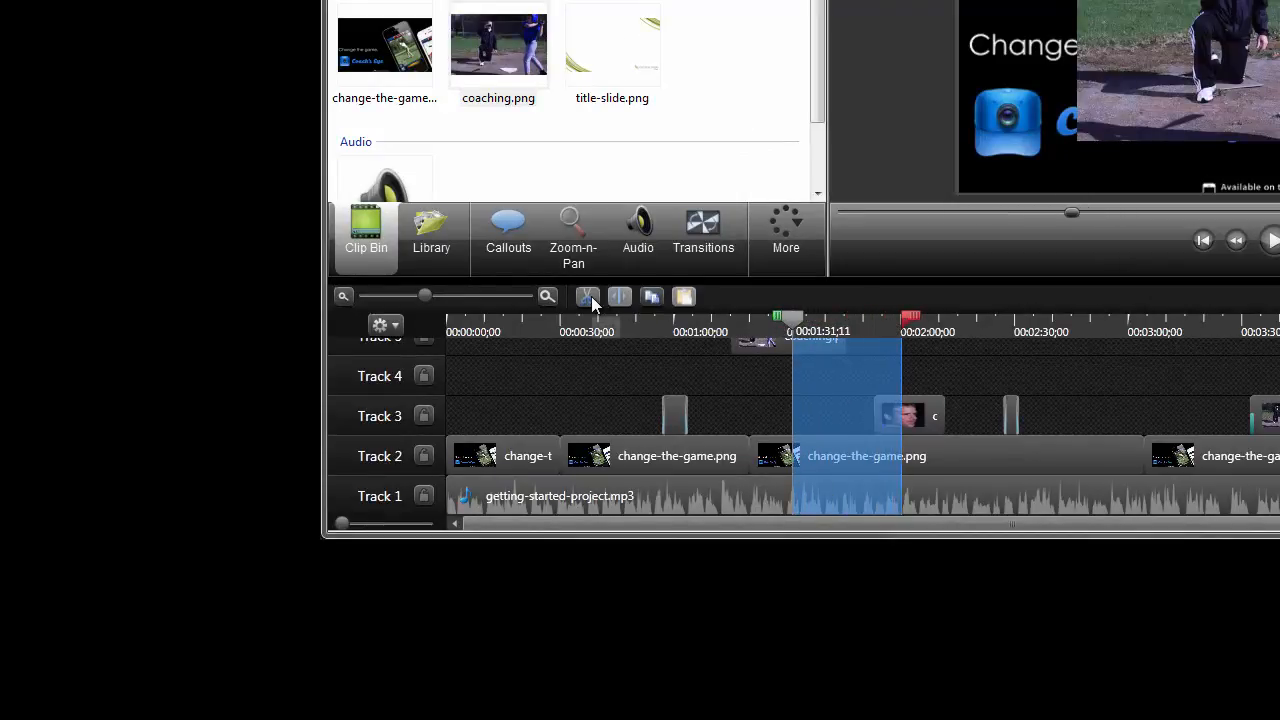
click(426, 459)
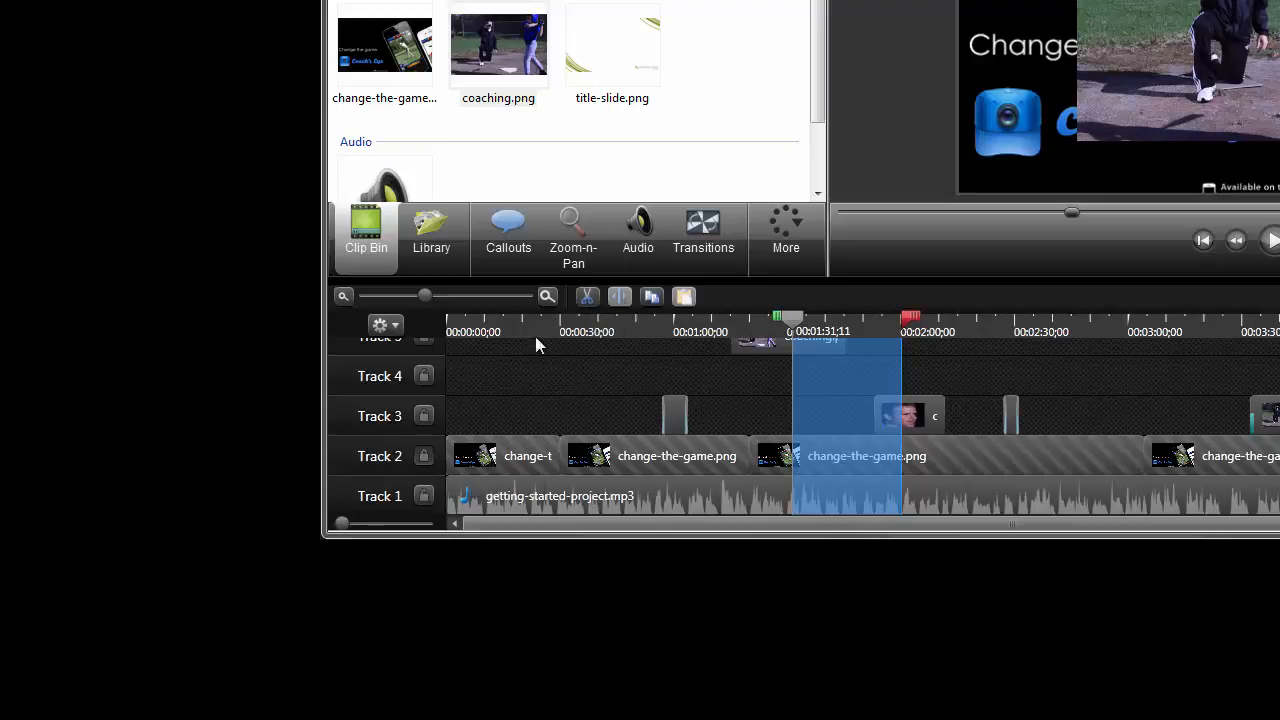
click(584, 301)
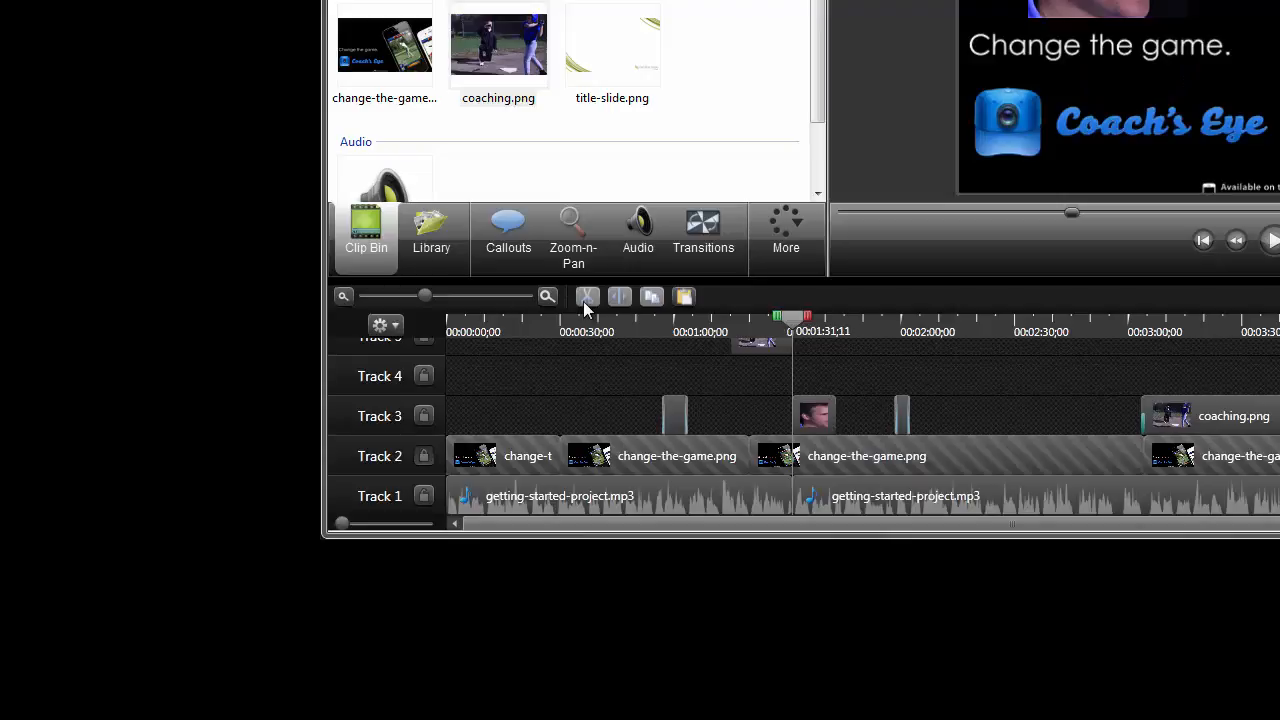
Step: Undo the range cut, unlock Track 2, and clear the timeline selection
key(ctrl+z)
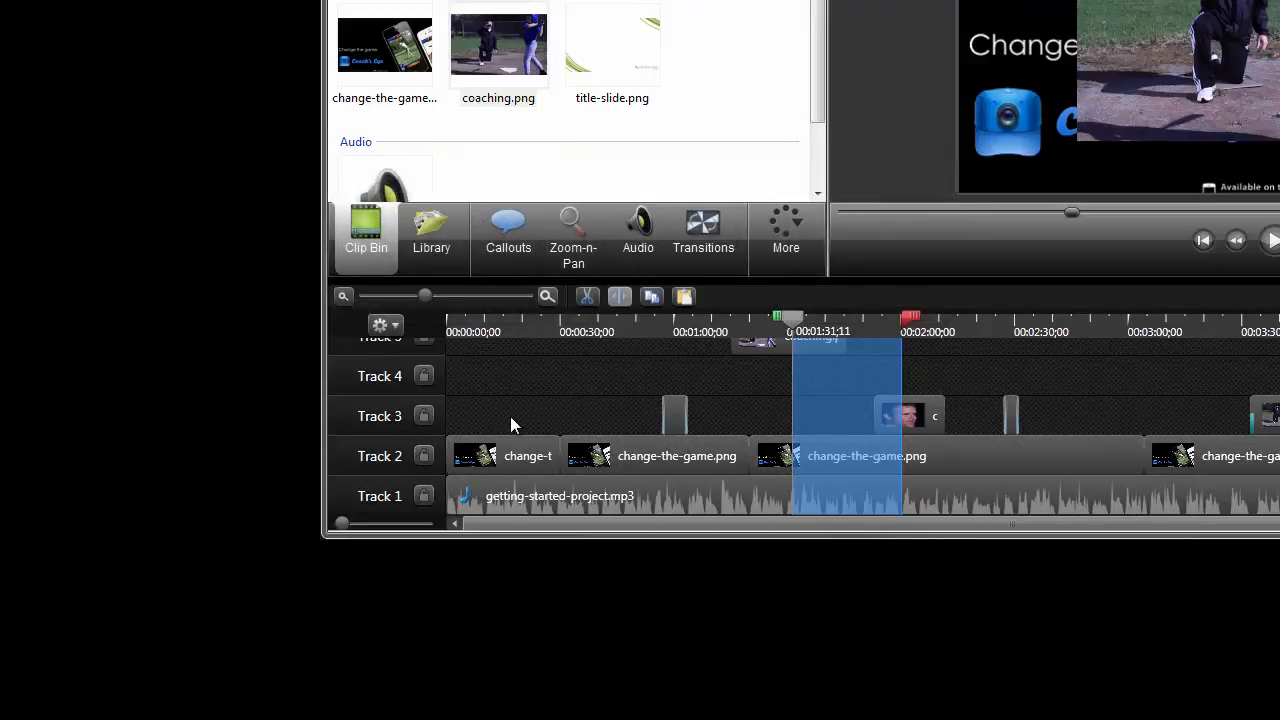
click(791, 327)
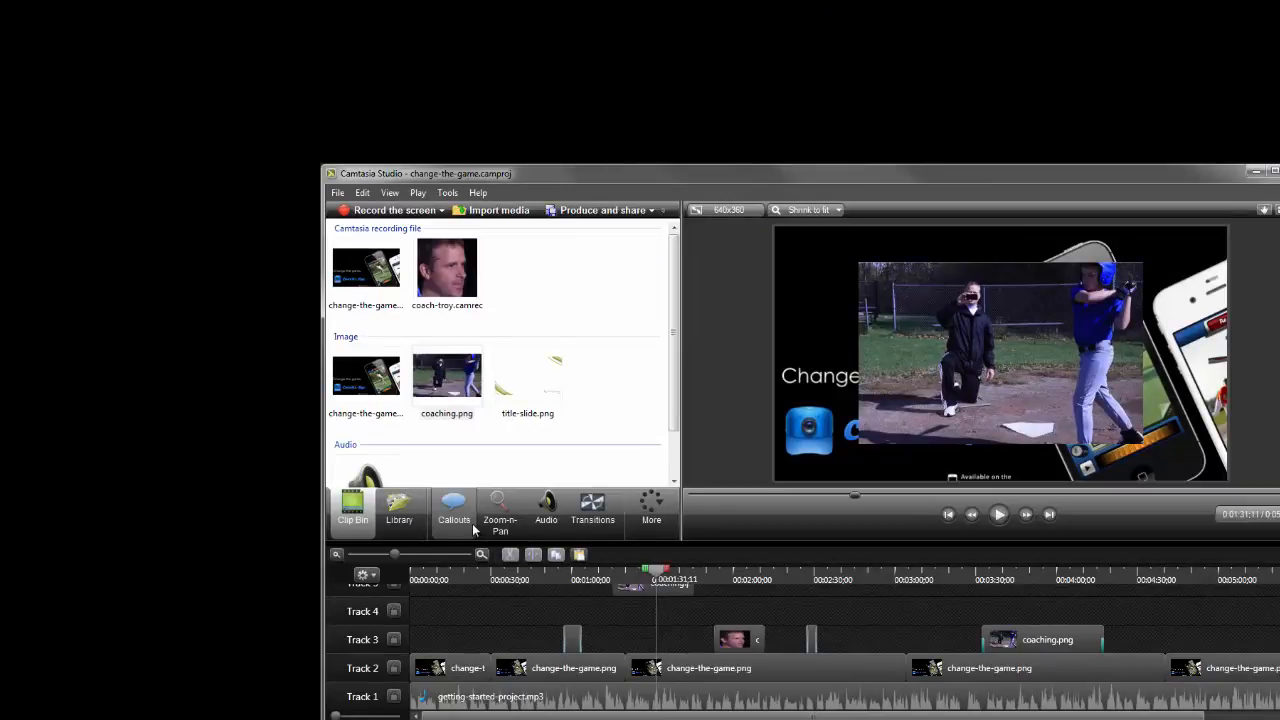
Step: Add Callout - Banner 4 from the Calling Lights library theme to Track 3 around 0:00:42;08 and shrink it to fit above the slogan
mouse_move(672, 386)
mouse_down()
mouse_move(675, 448)
mouse_move(676, 381)
mouse_up()
click(637, 391)
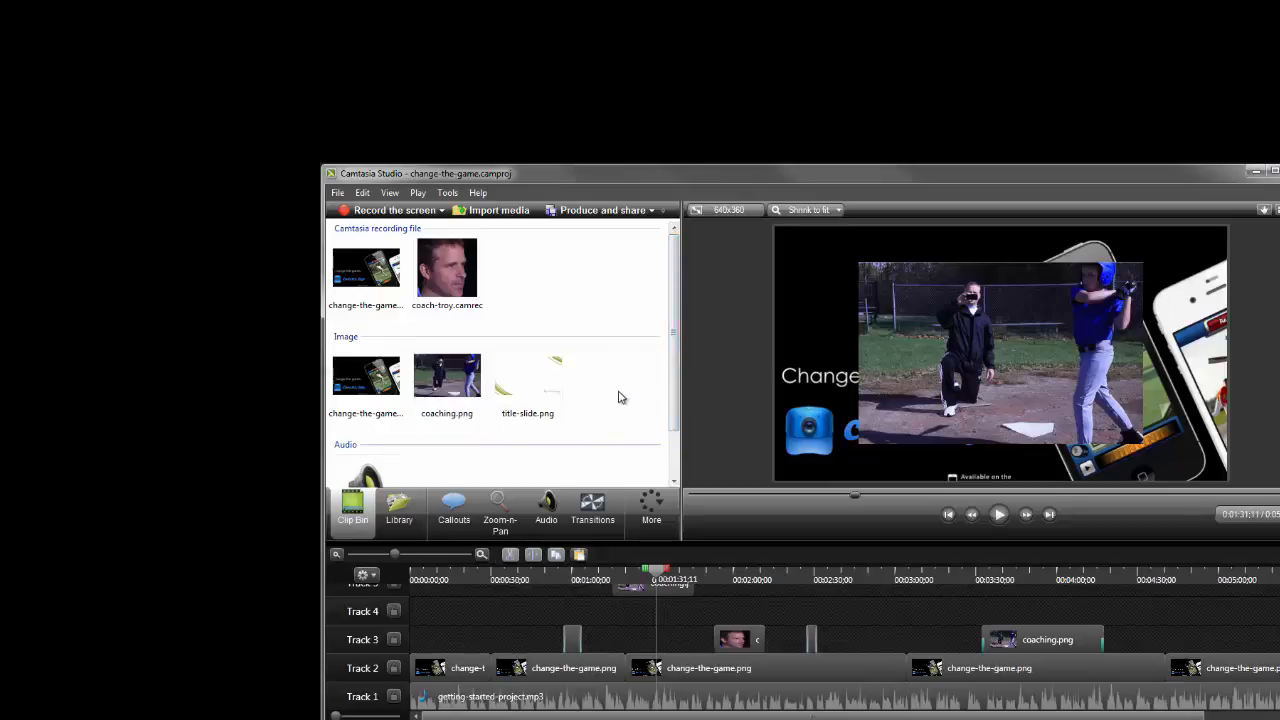
click(410, 508)
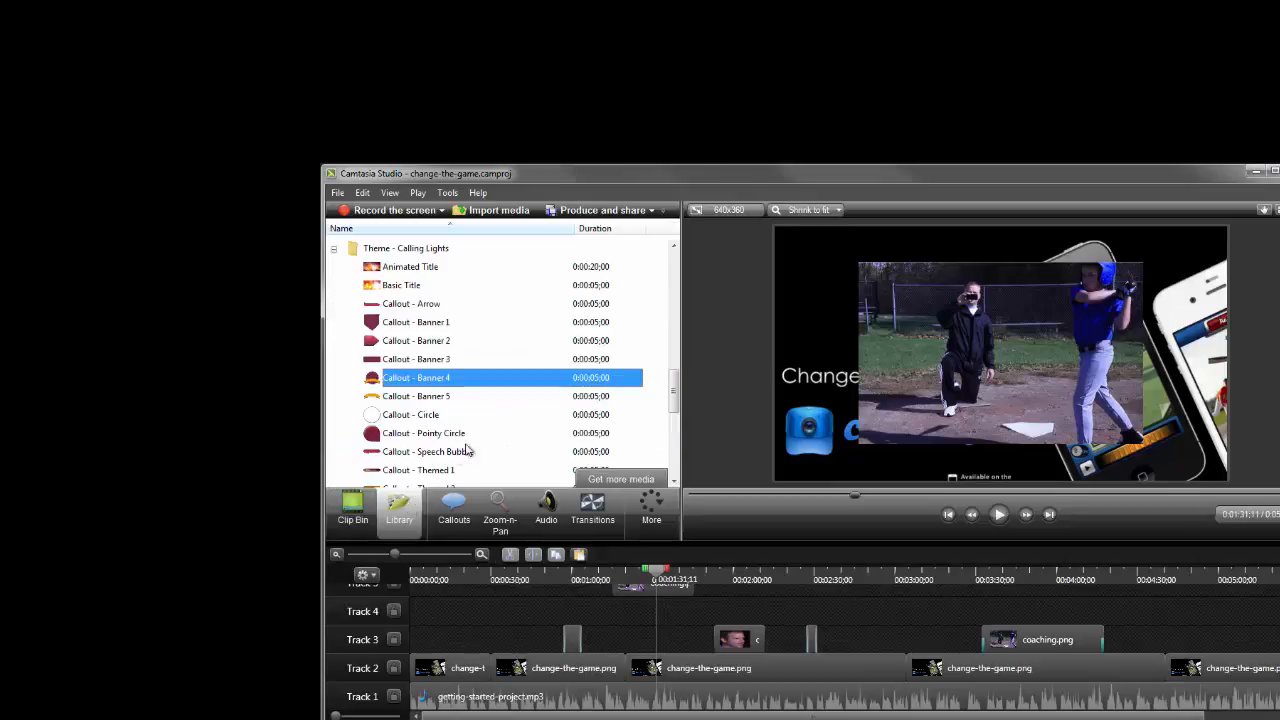
mouse_move(677, 396)
mouse_down()
mouse_move(675, 348)
mouse_move(675, 394)
mouse_up()
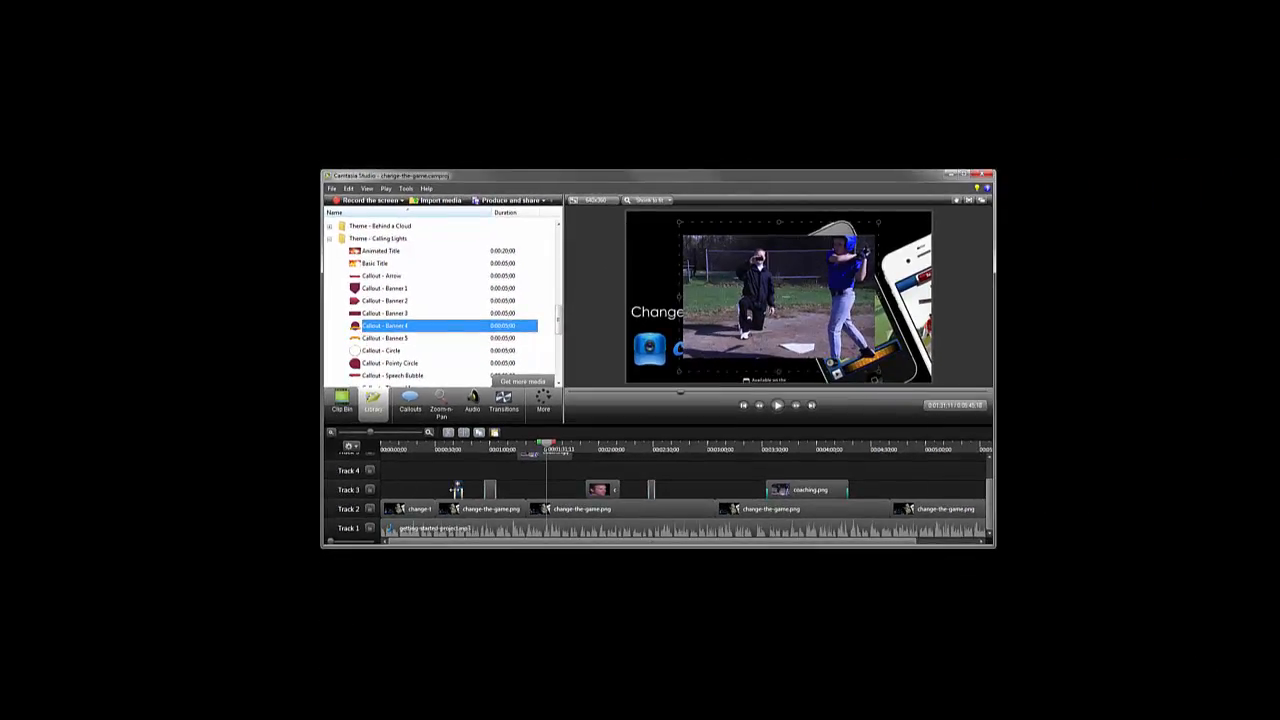
click(456, 447)
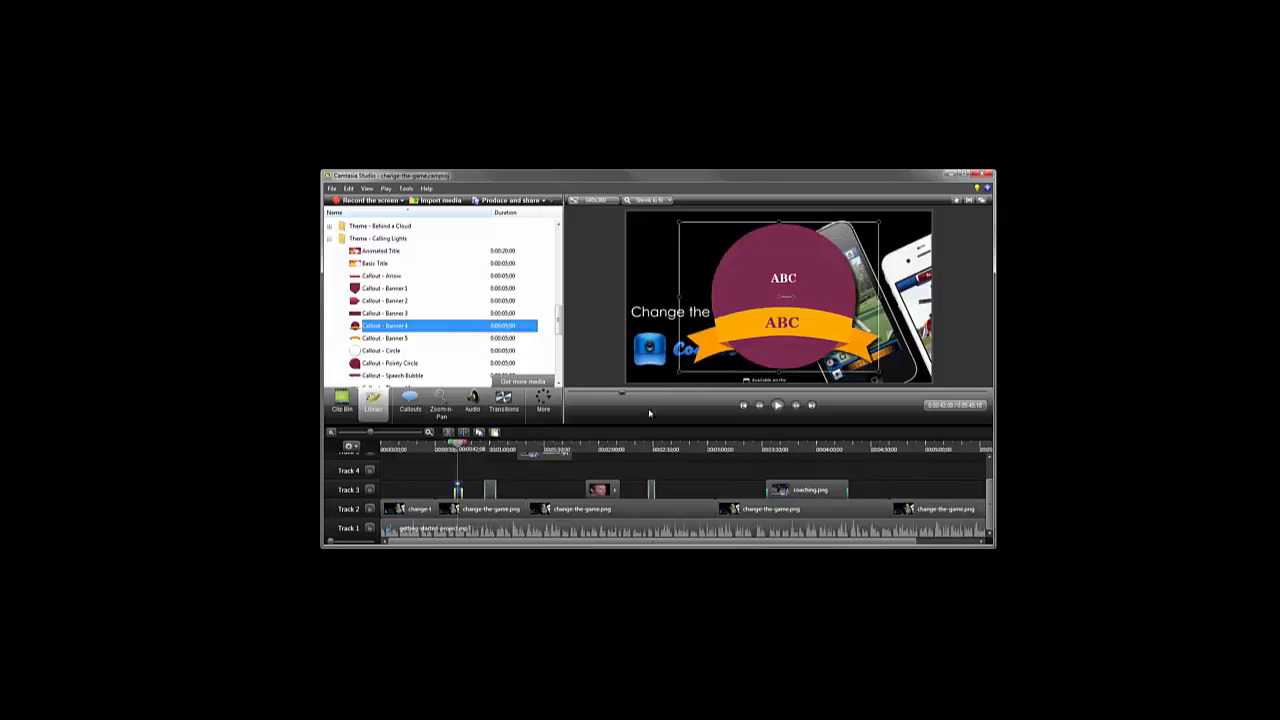
drag(878, 373, 700, 284)
Step: Replace the text on the banner's orange ribbon with "All-Star"
double_click(697, 277)
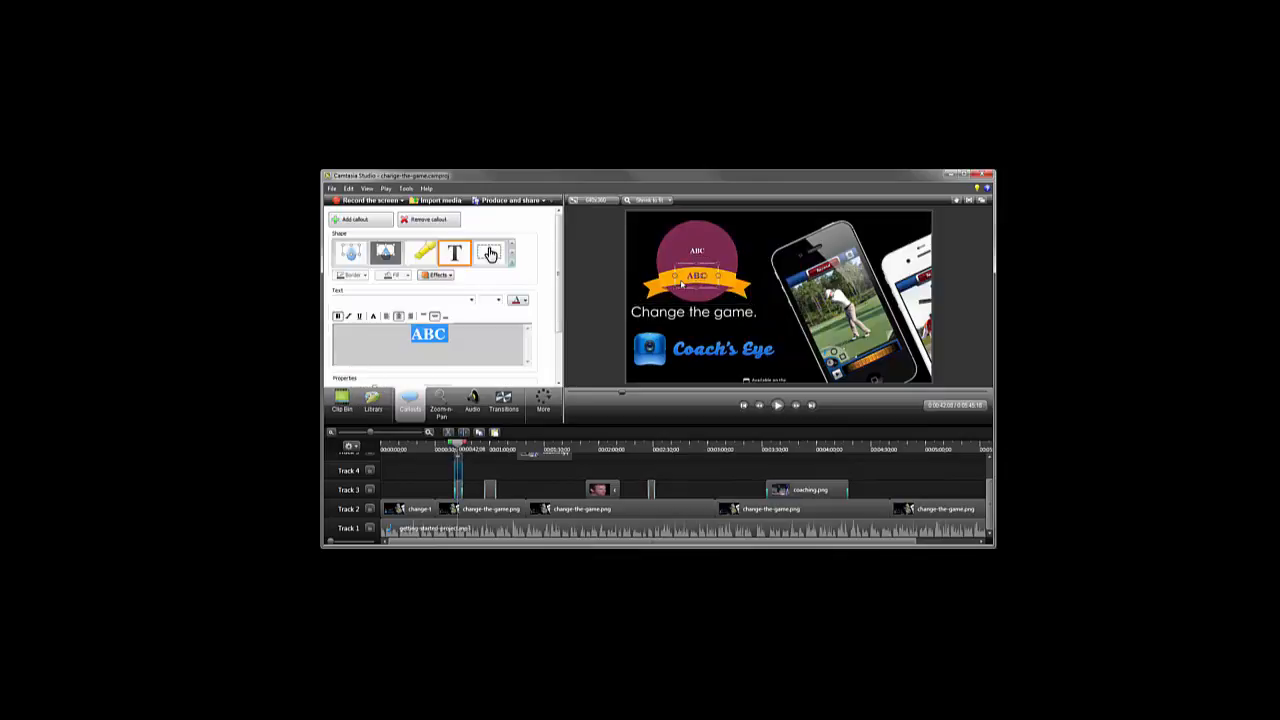
text(All-Star)
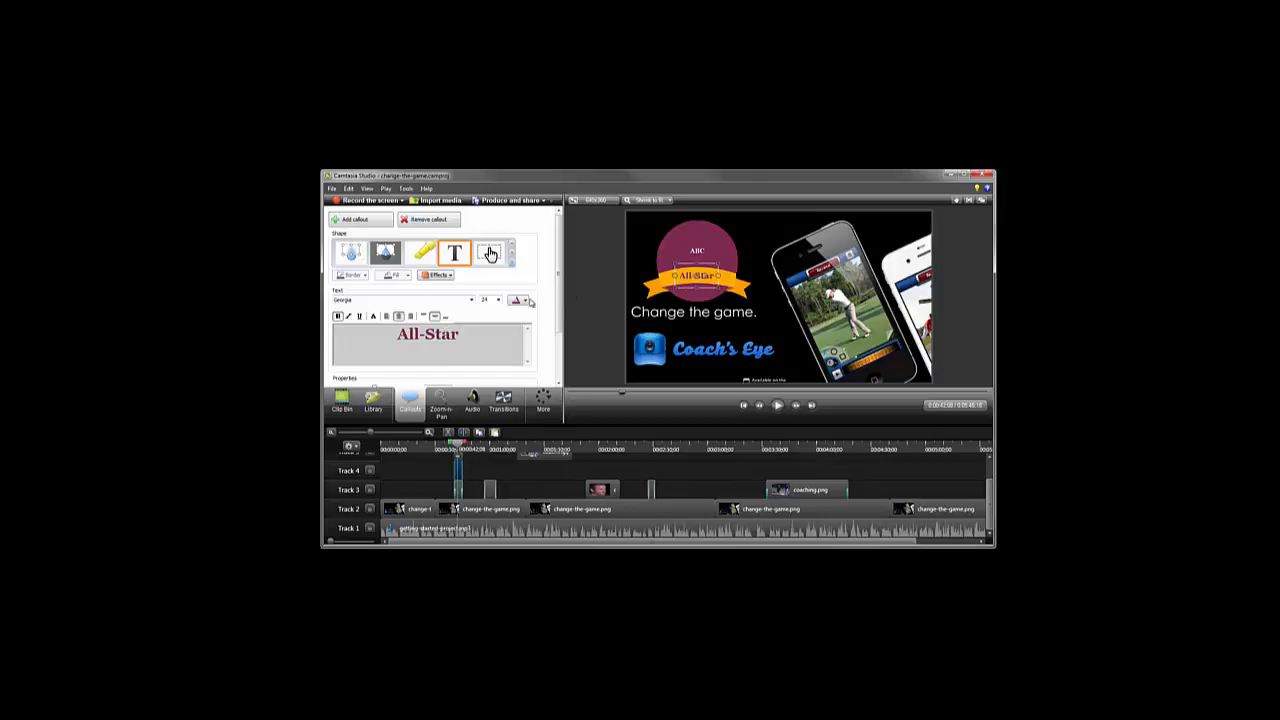
click(526, 300)
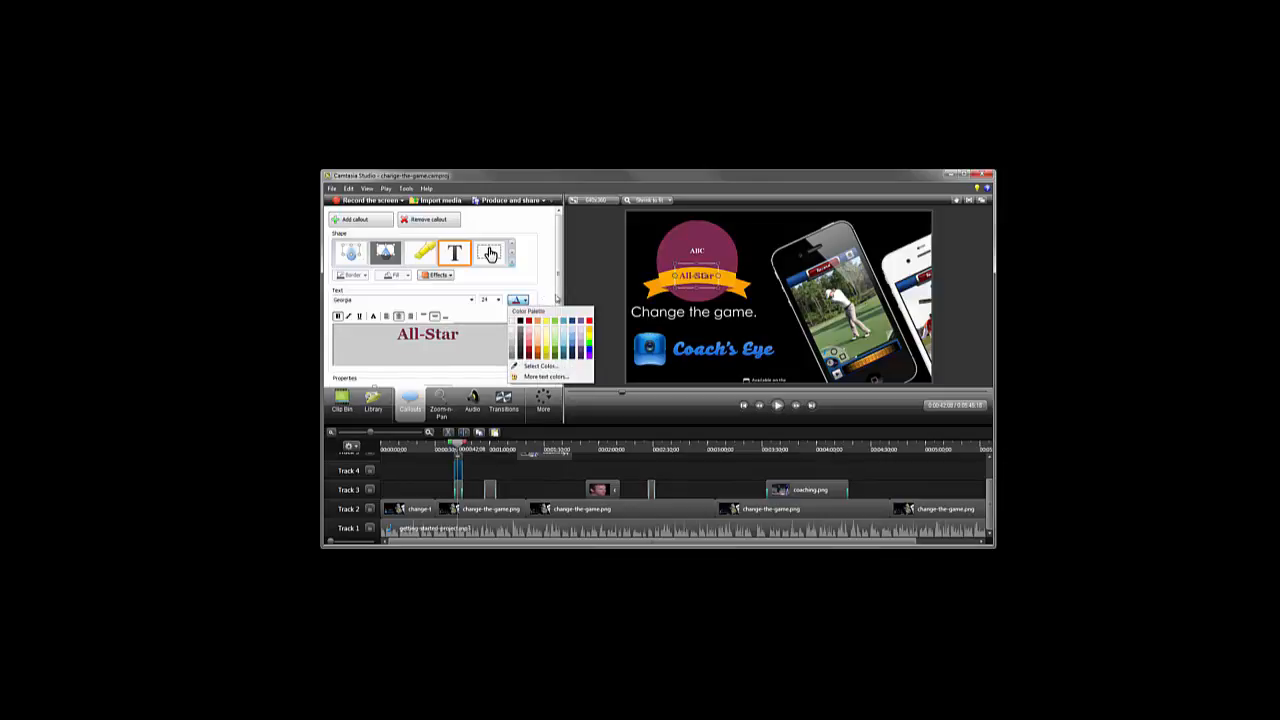
click(604, 298)
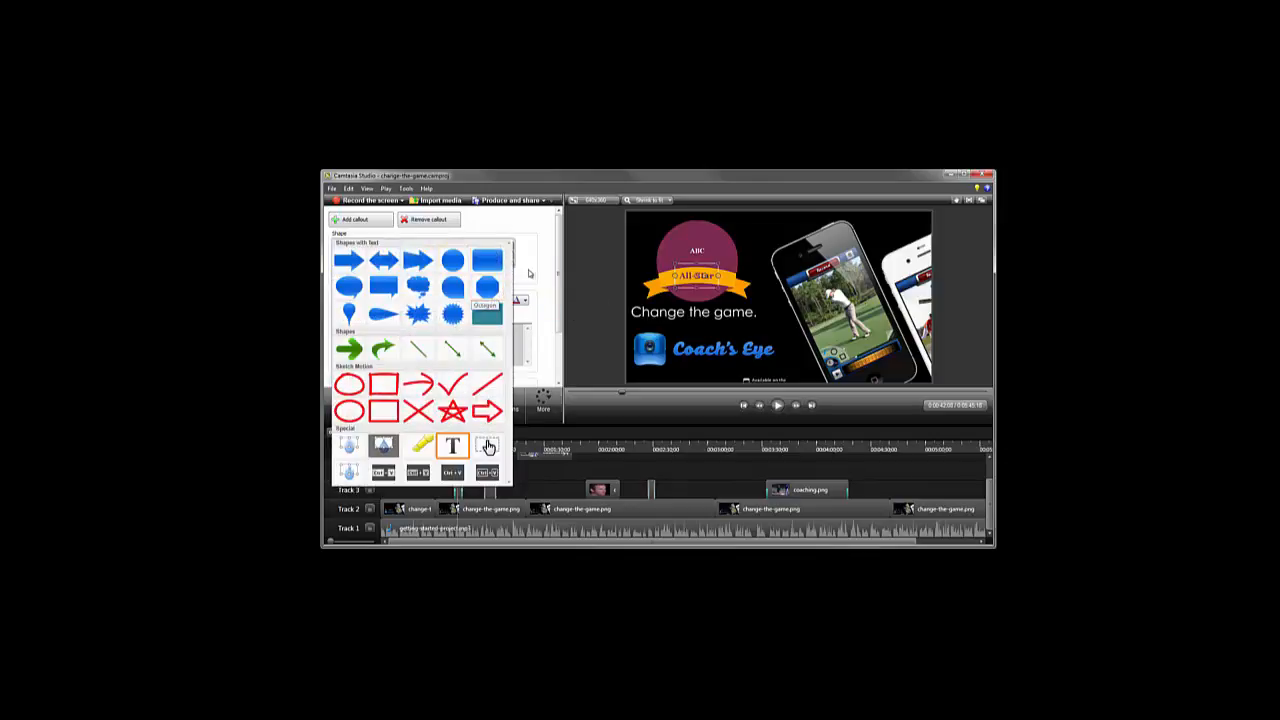
click(544, 281)
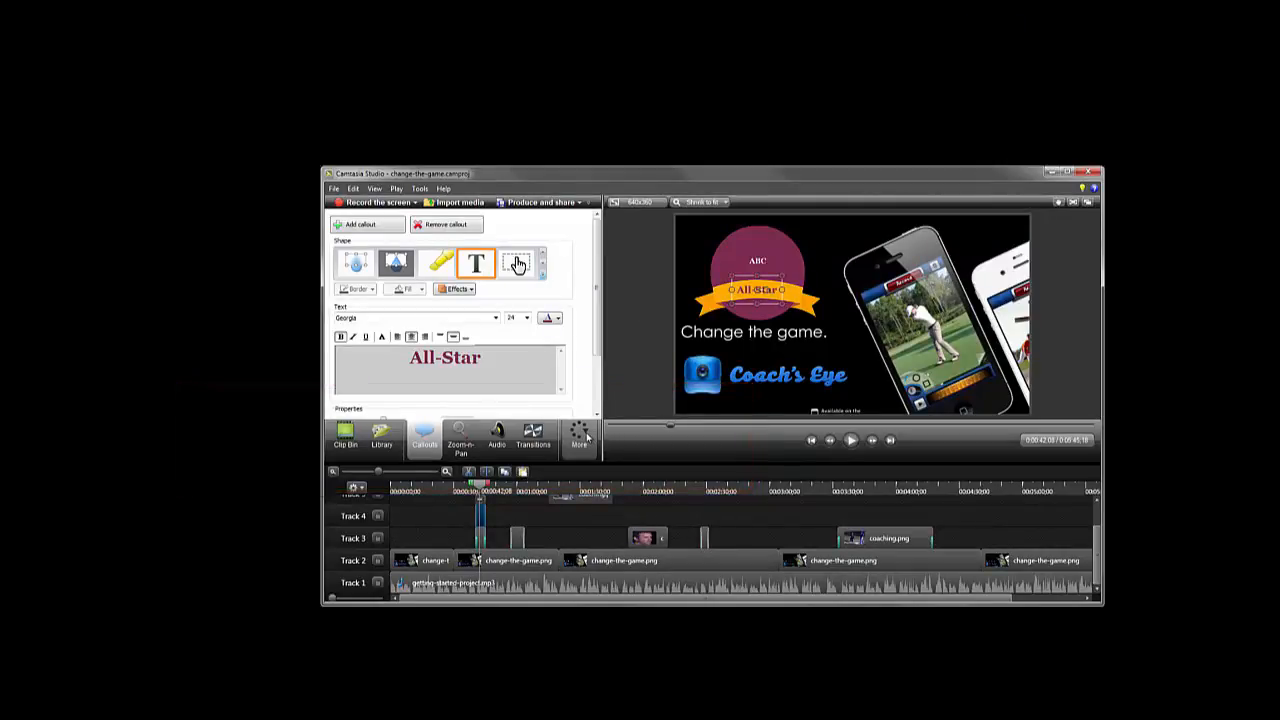
click(580, 436)
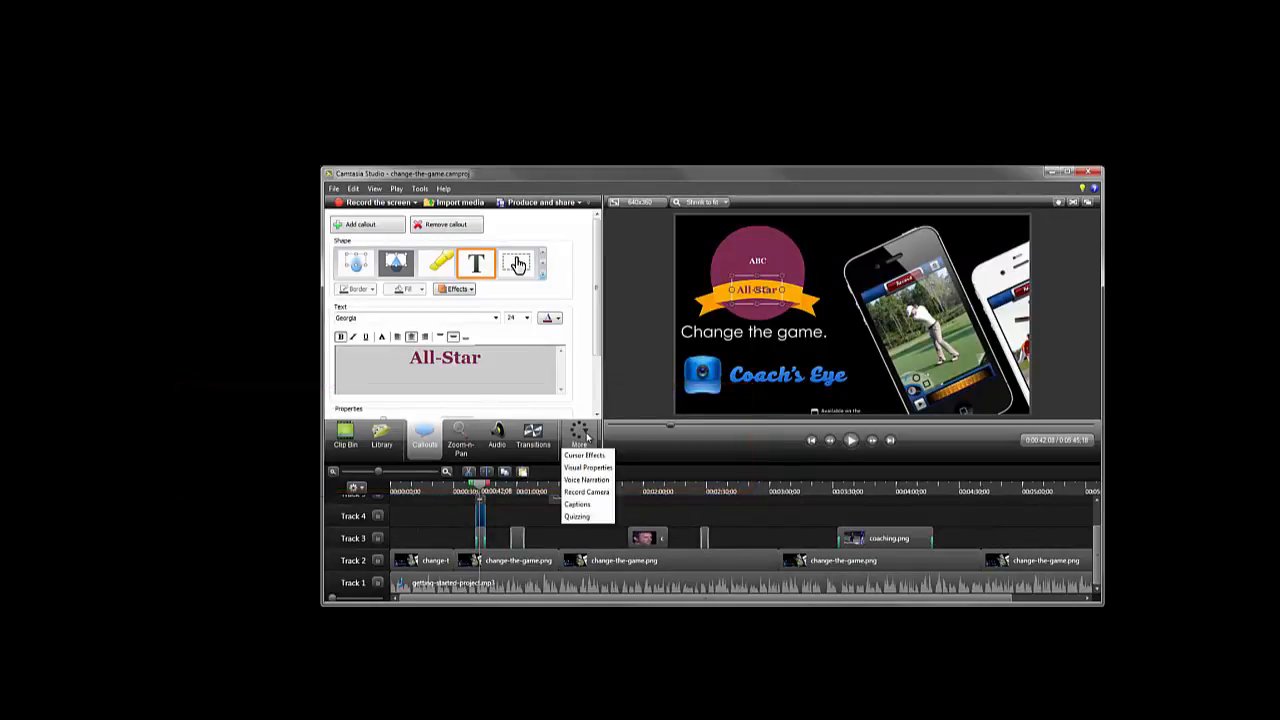
Step: Show the captioning tools and the quizzing tools to examine their available options
click(580, 504)
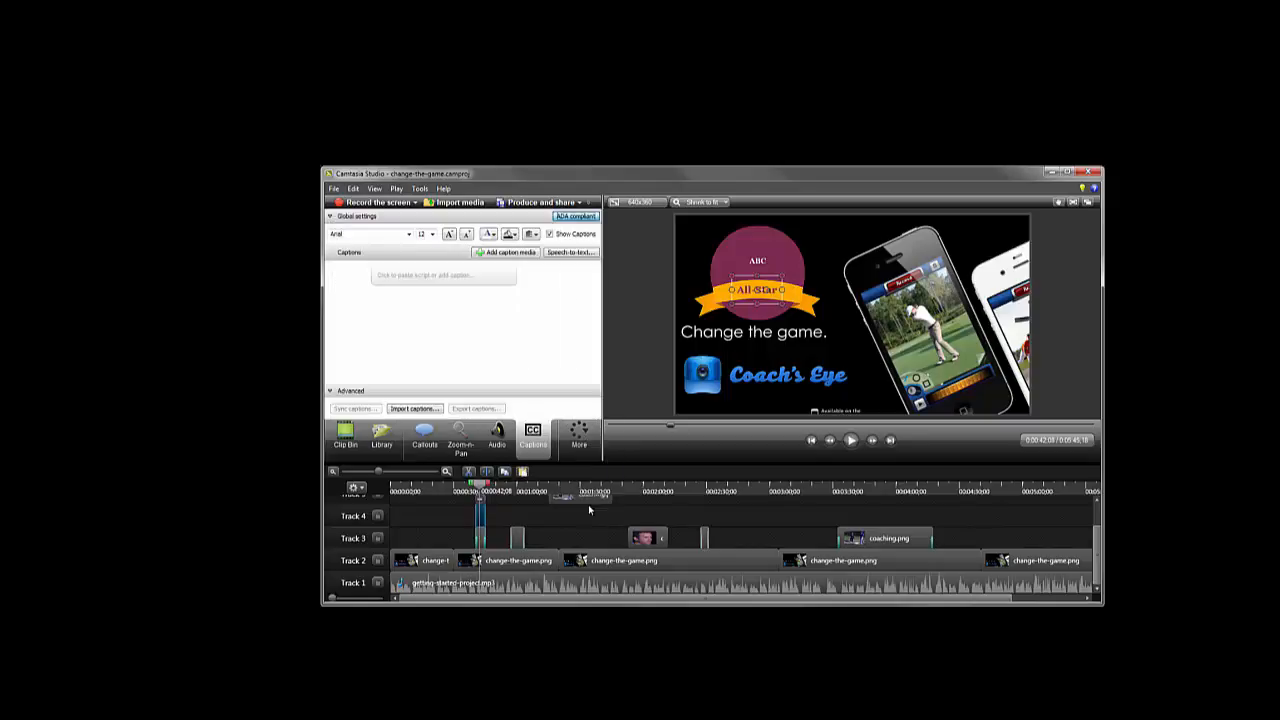
click(587, 440)
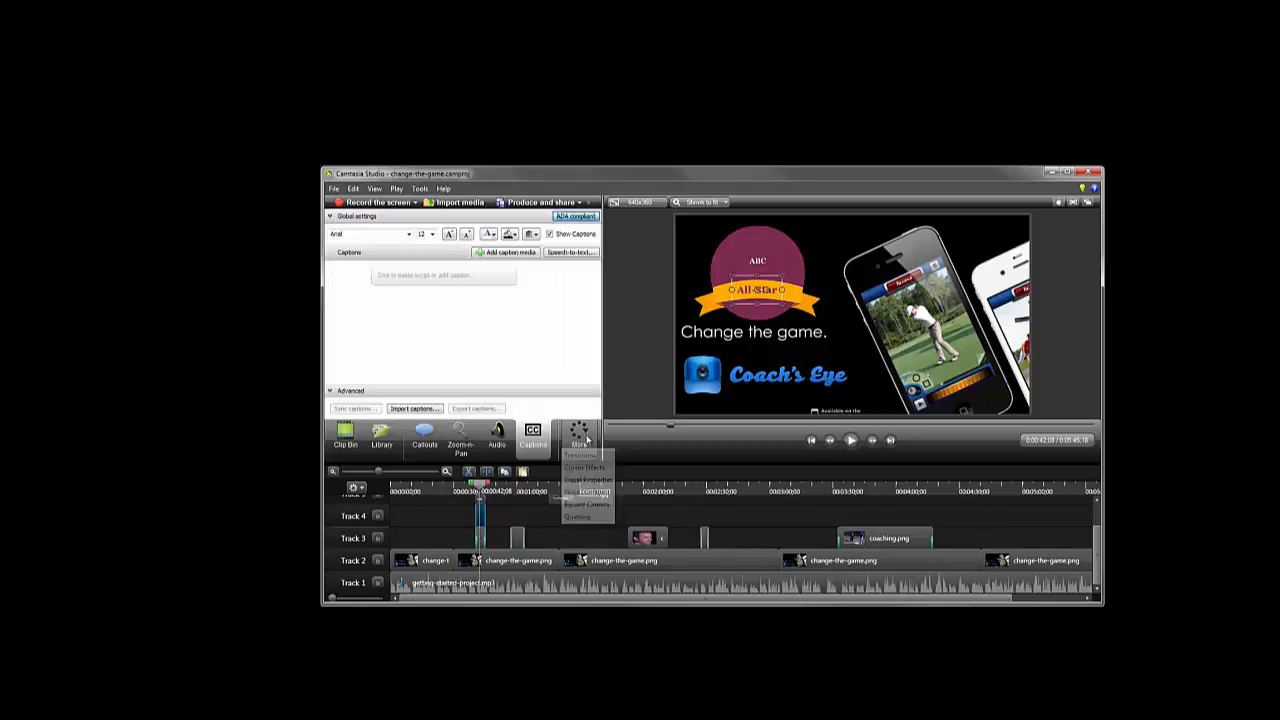
click(587, 517)
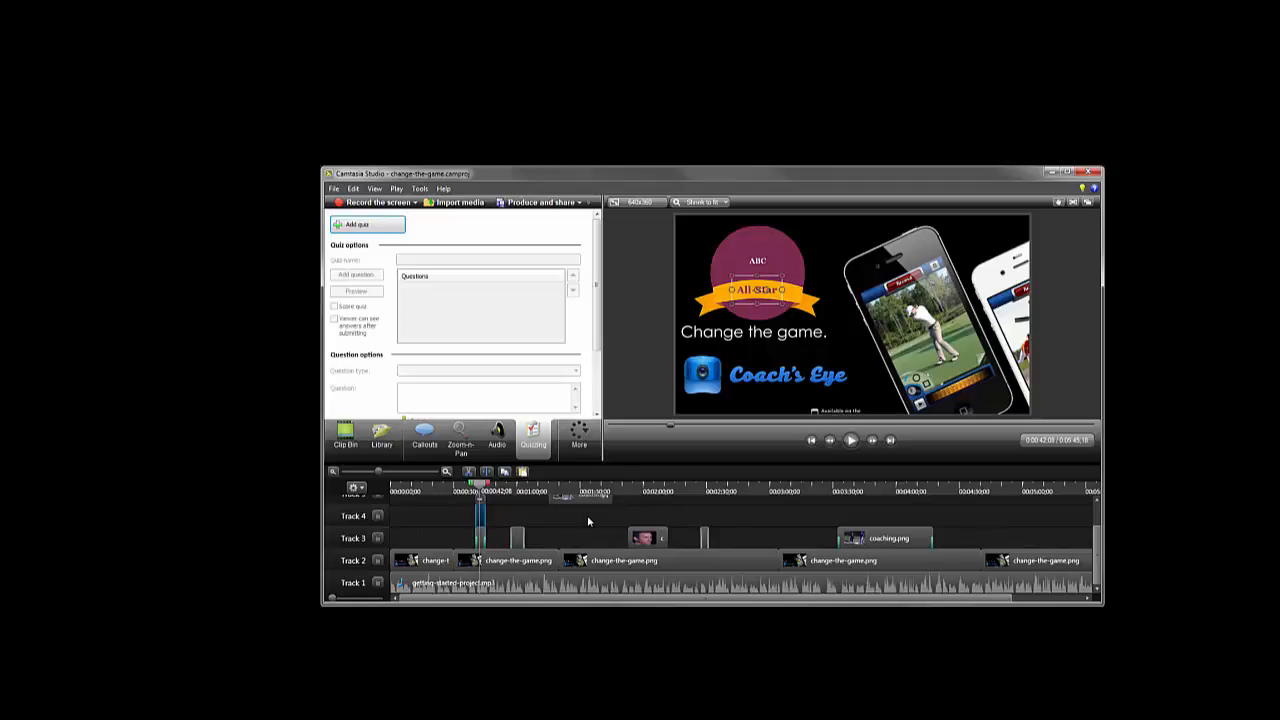
Step: Add a Fade through black transition between the first two change-the-game.png clips on Track 2, and return to the Clip Bin
click(587, 439)
click(580, 455)
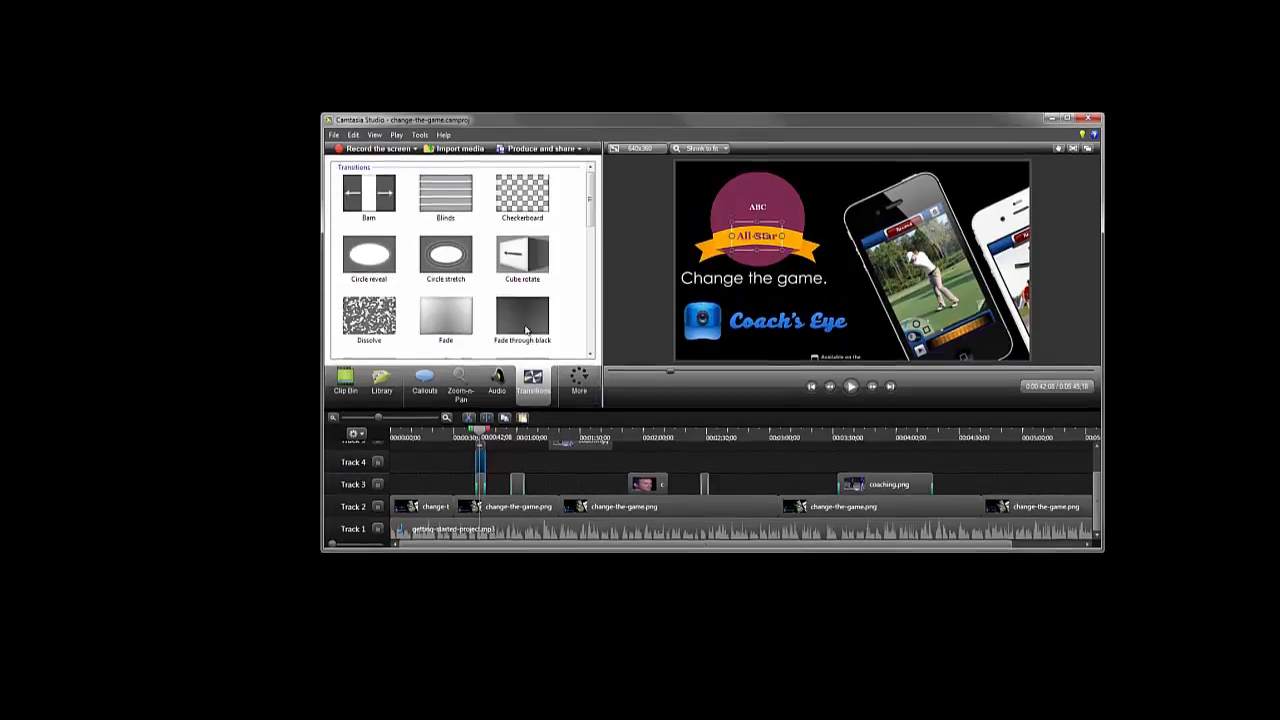
drag(525, 330, 455, 493)
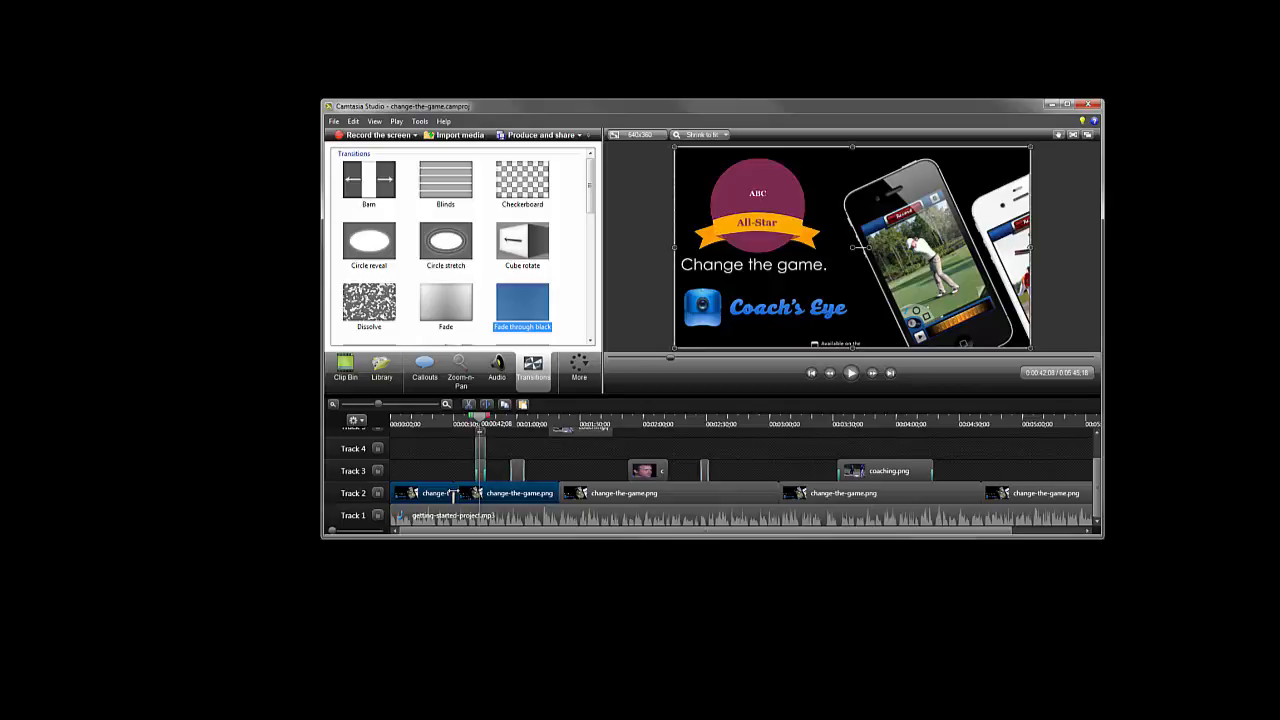
click(346, 369)
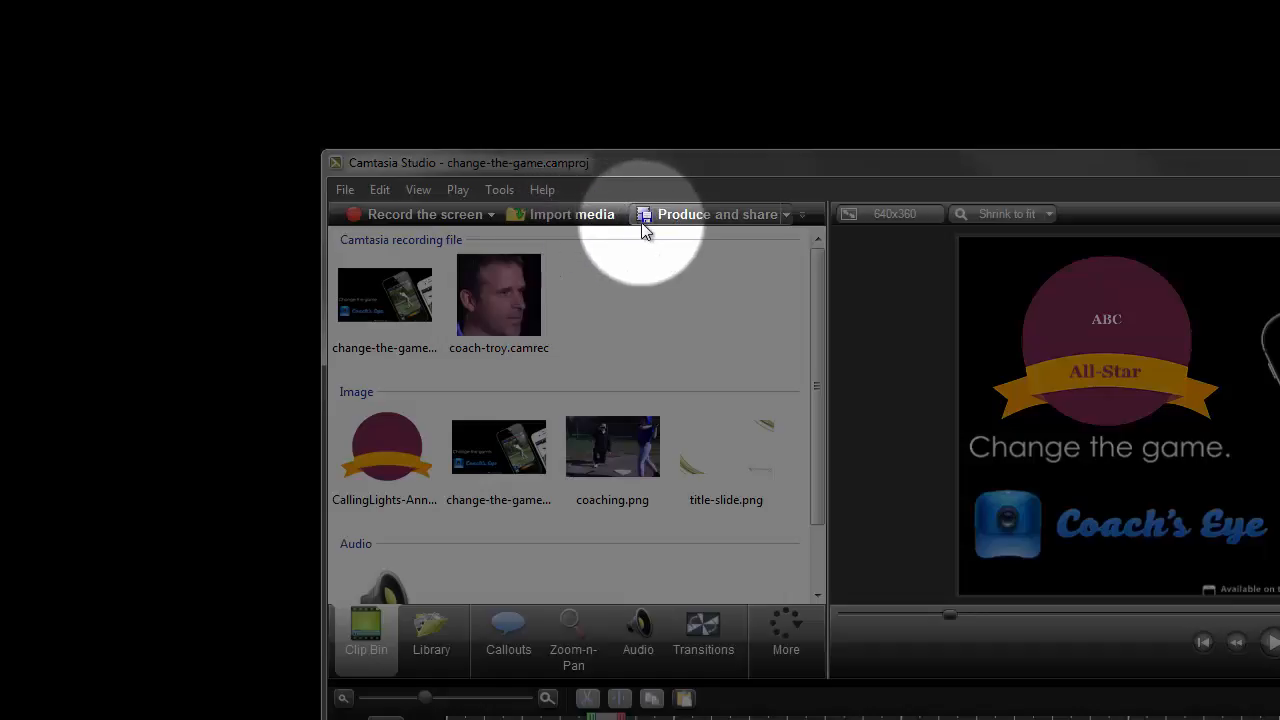
Step: Start producing the video and choose Custom production settings as the preset
click(712, 217)
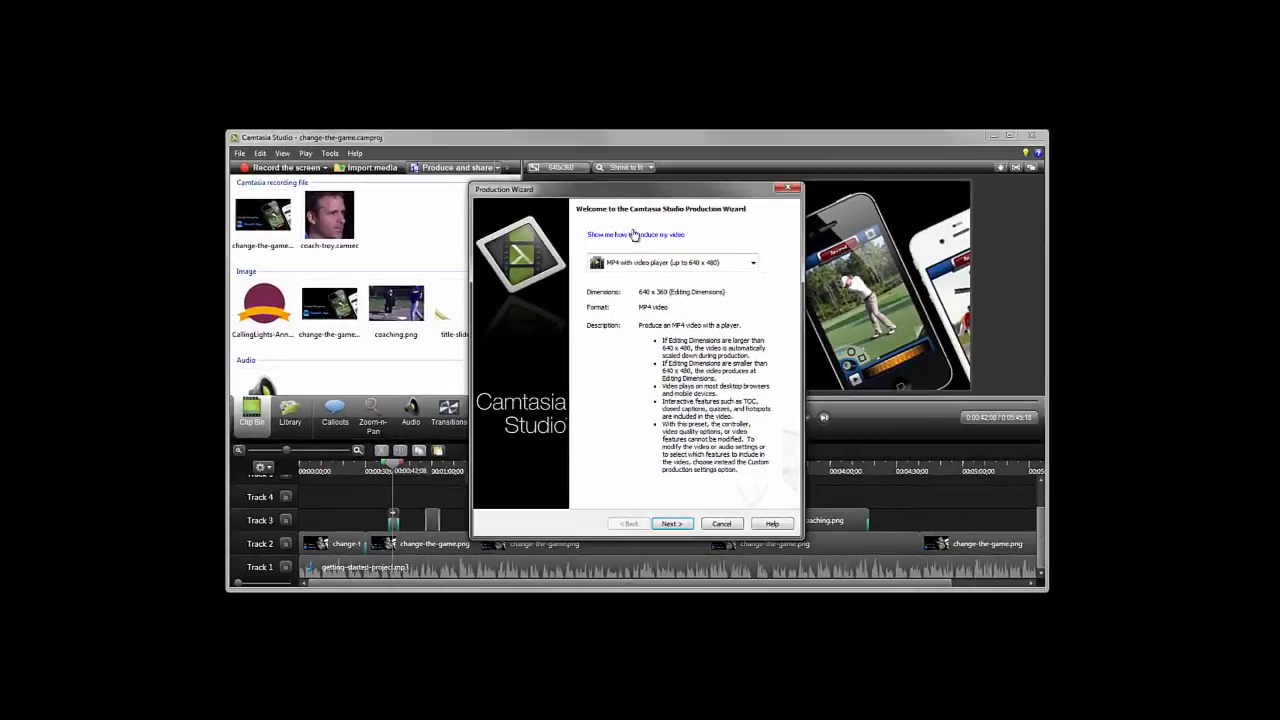
click(755, 264)
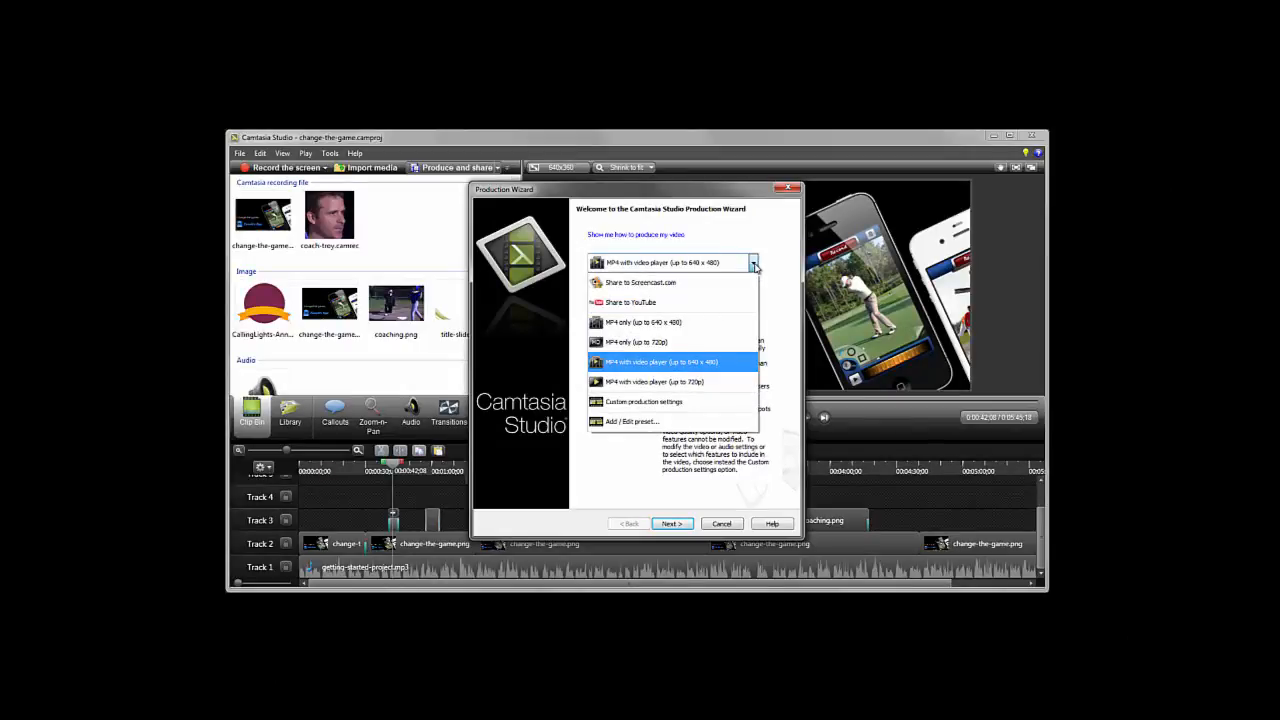
click(729, 402)
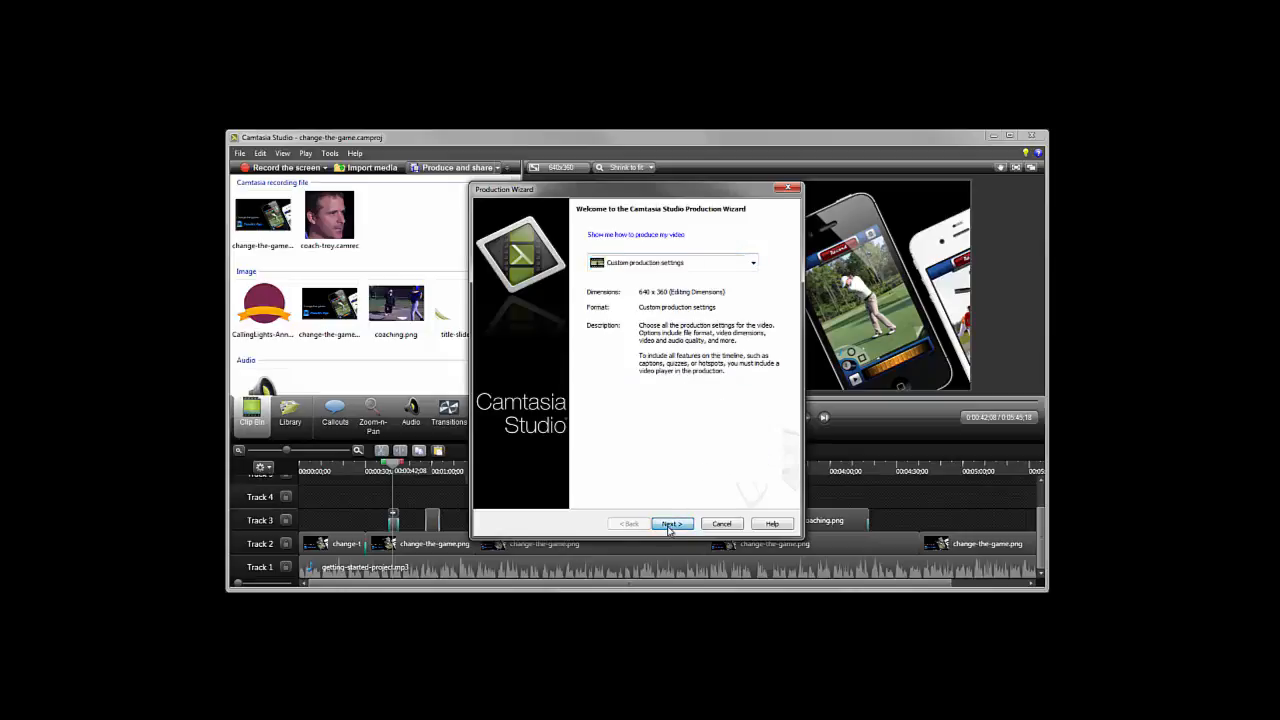
Step: Examine the Flash / HTML5 player's controller settings and feature options, and cancel the production
click(669, 526)
click(669, 526)
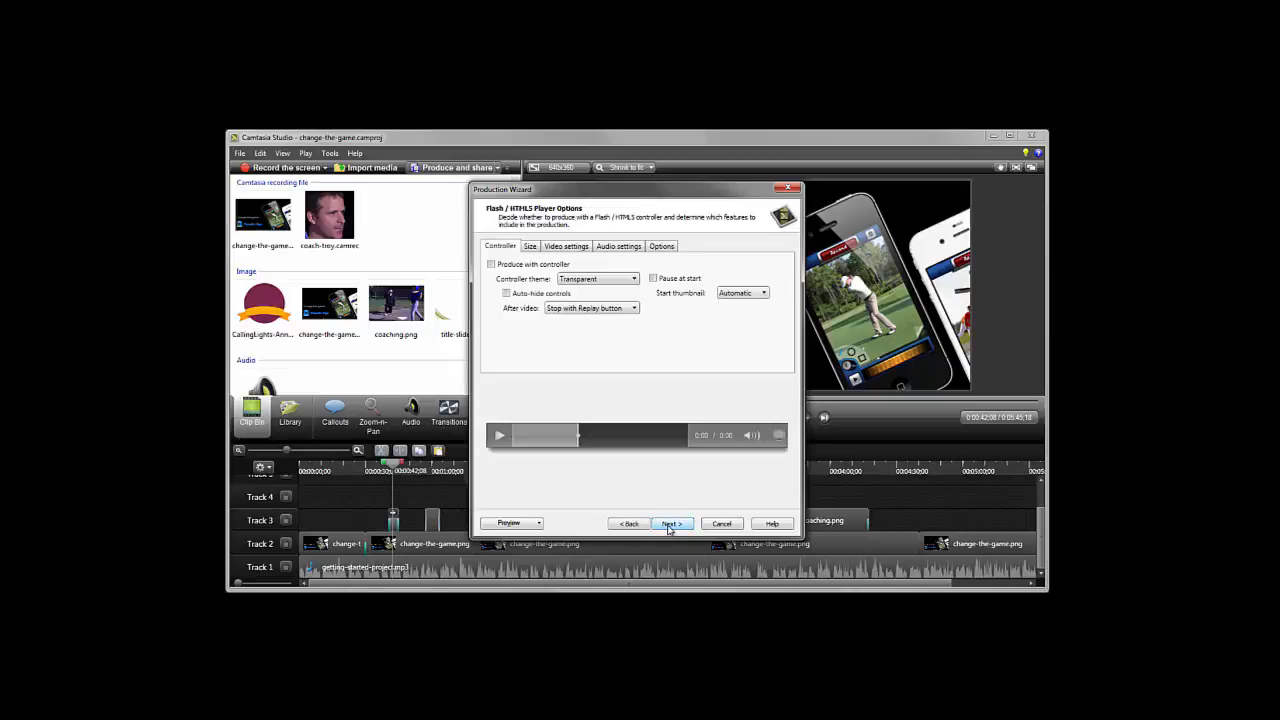
click(660, 247)
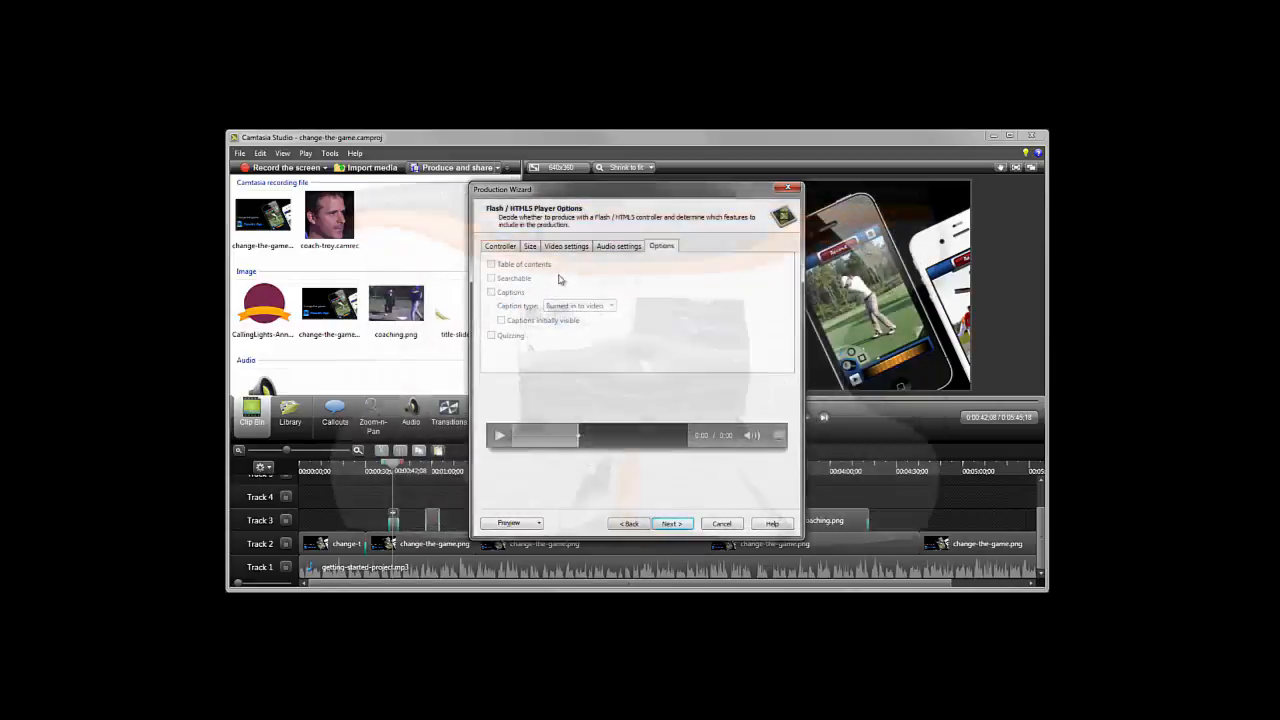
click(706, 522)
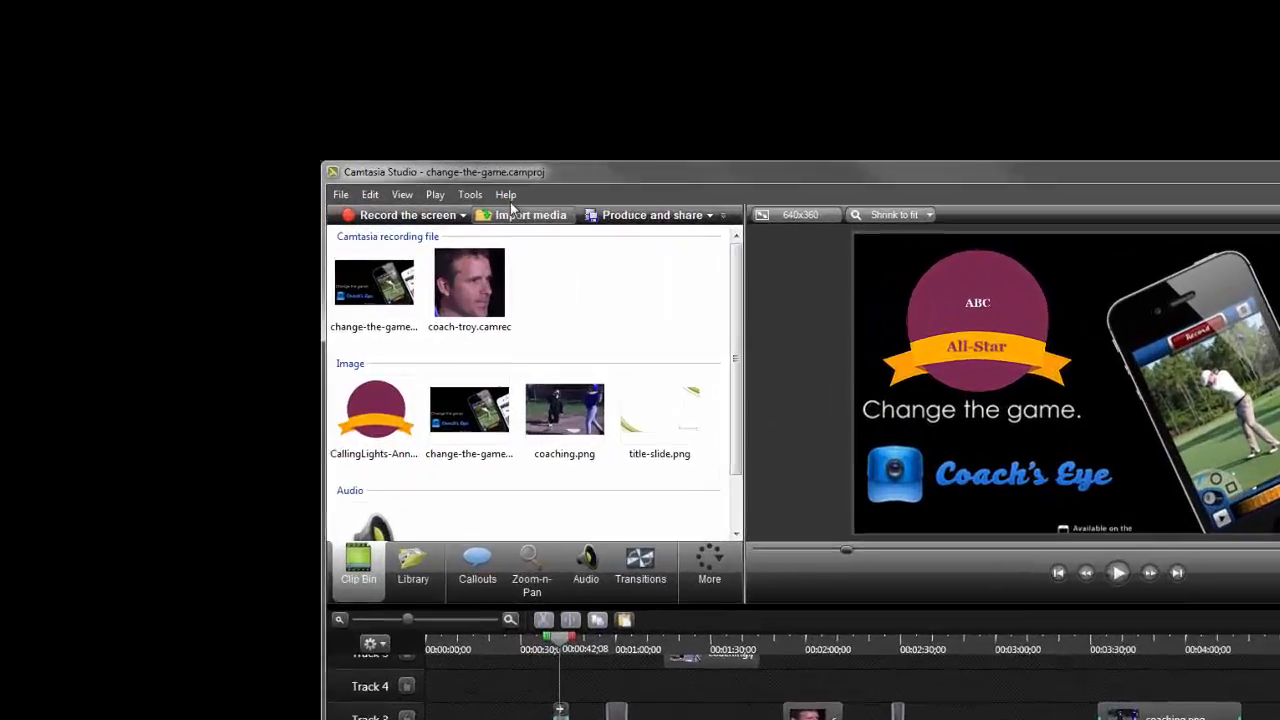
Step: Show the available help, tutorial, and technical support resources
click(421, 199)
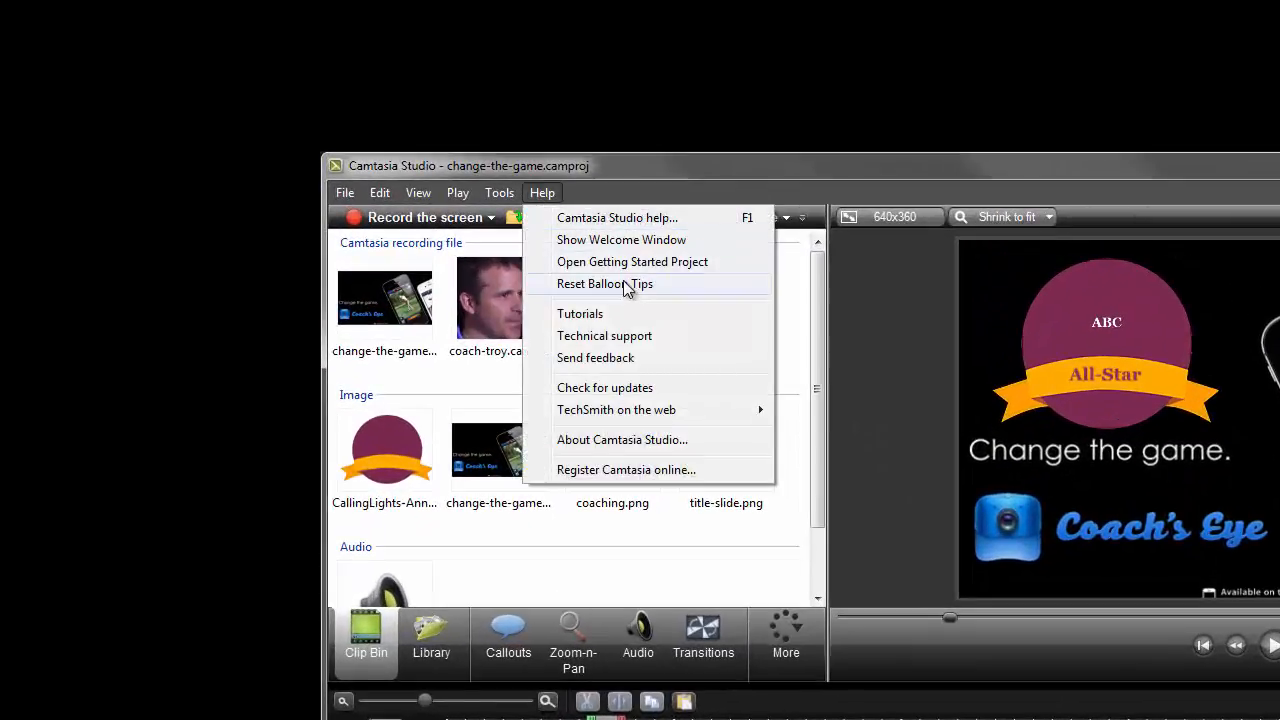